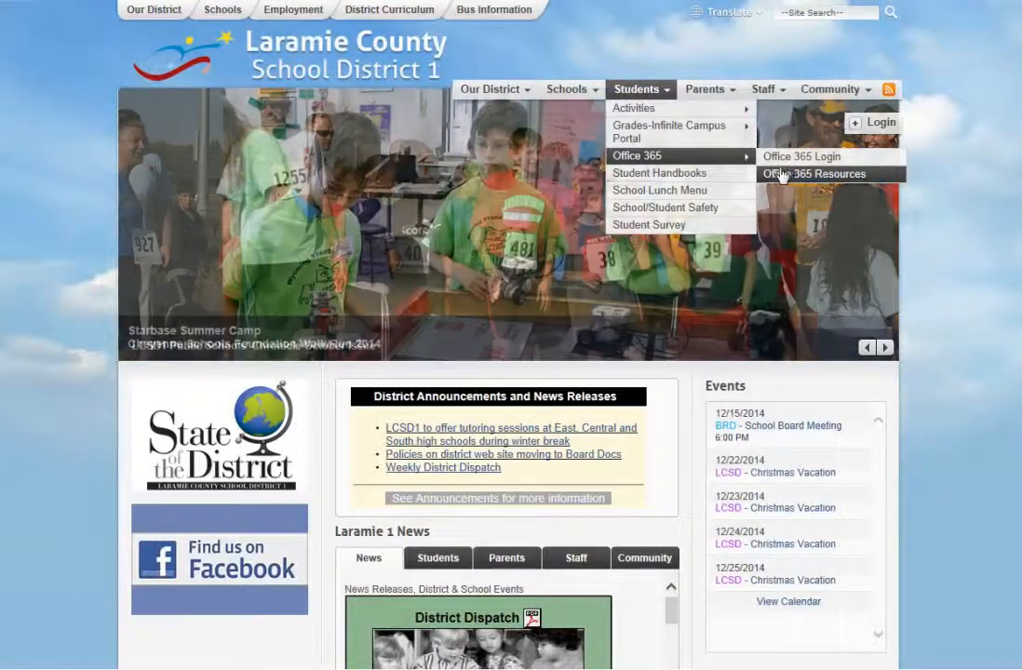
Go to Students > Office 365 > Office 365 Login and choose 'Use another account'
{"action": "mouse_move", "coordinate": [768, 90]}
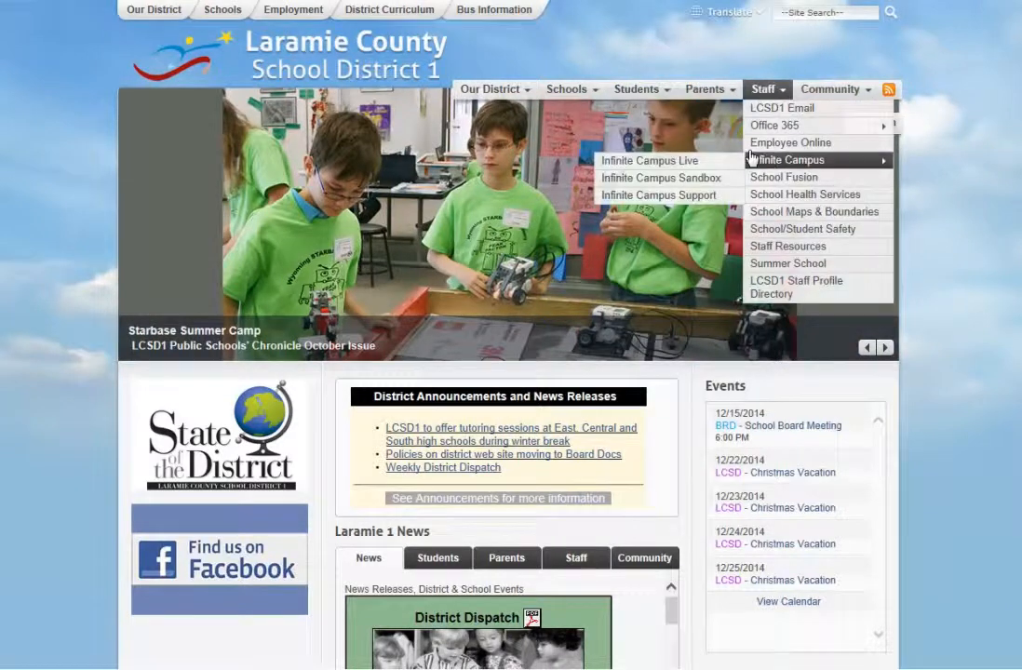
{"action": "mouse_move", "coordinate": [646, 91]}
{"action": "mouse_move", "coordinate": [748, 163]}
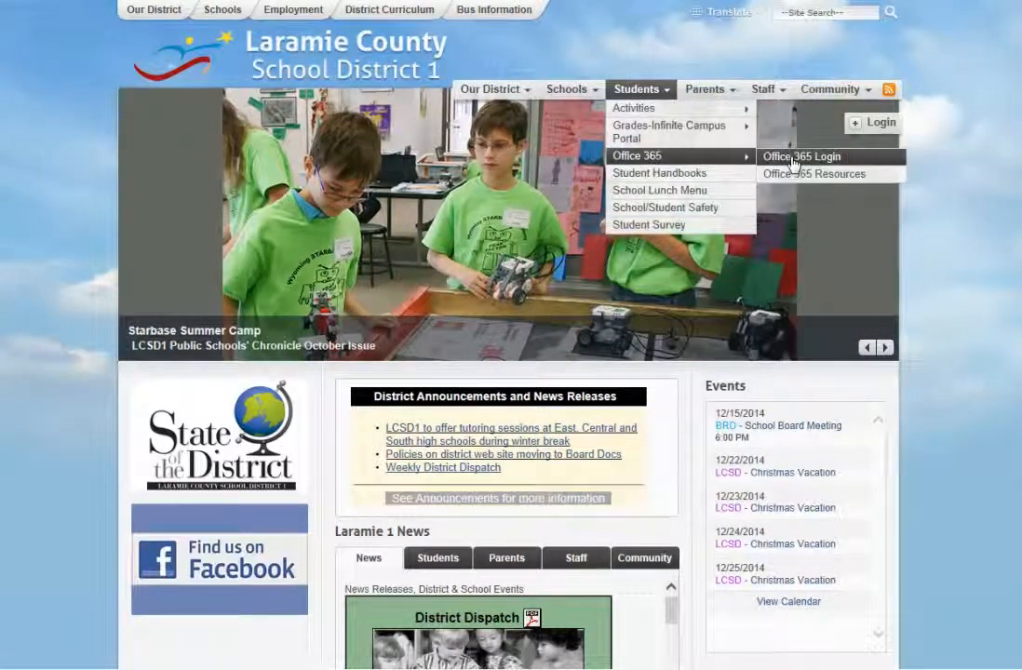
{"action": "left_click", "coordinate": [791, 158]}
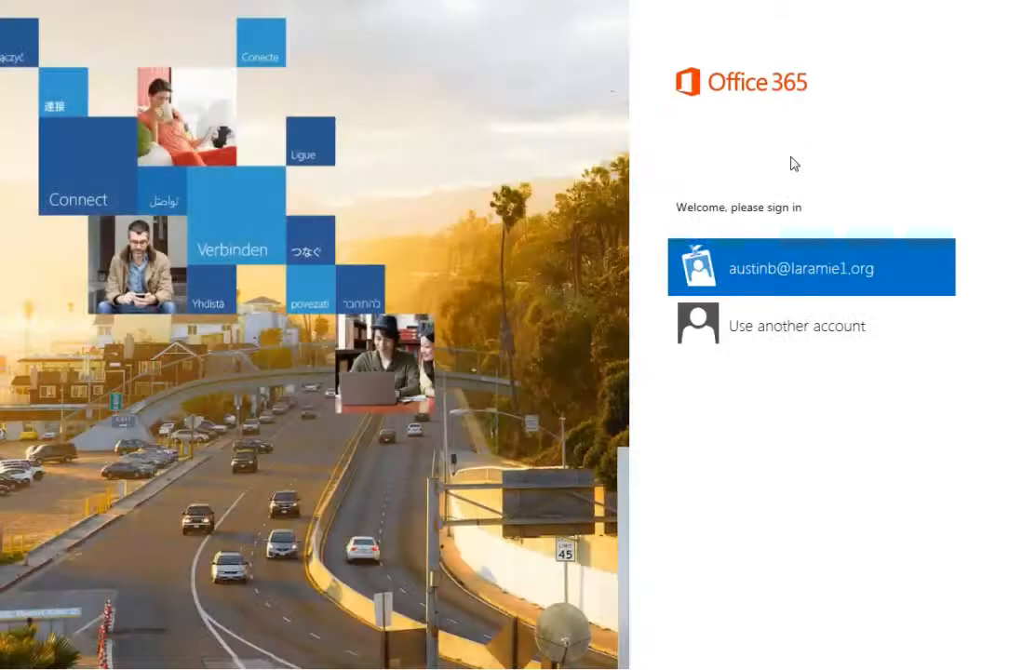
{"action": "left_click", "coordinate": [770, 325]}
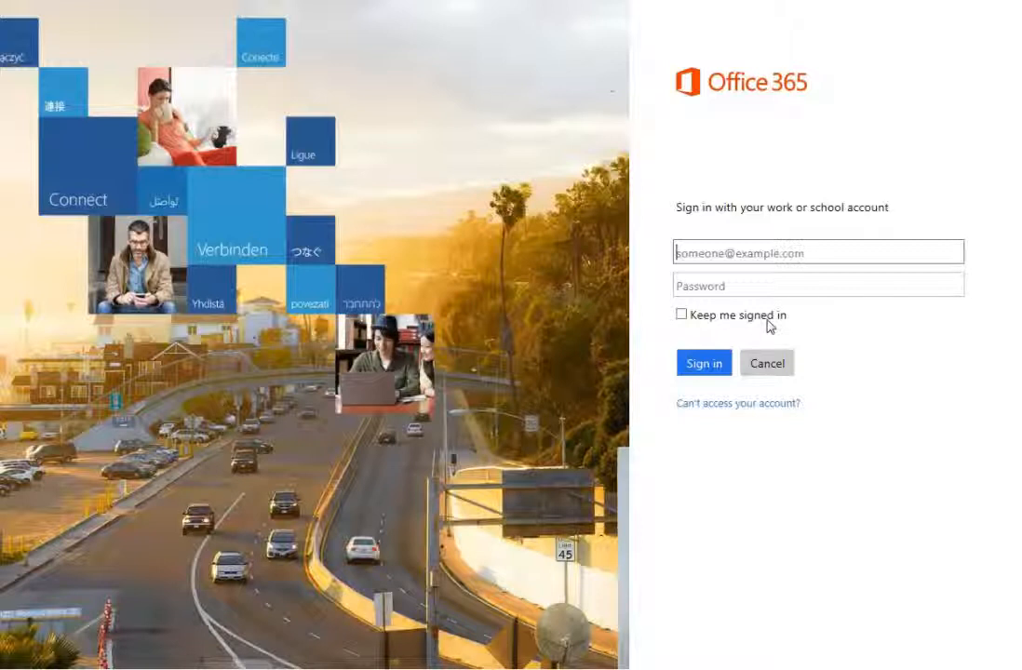
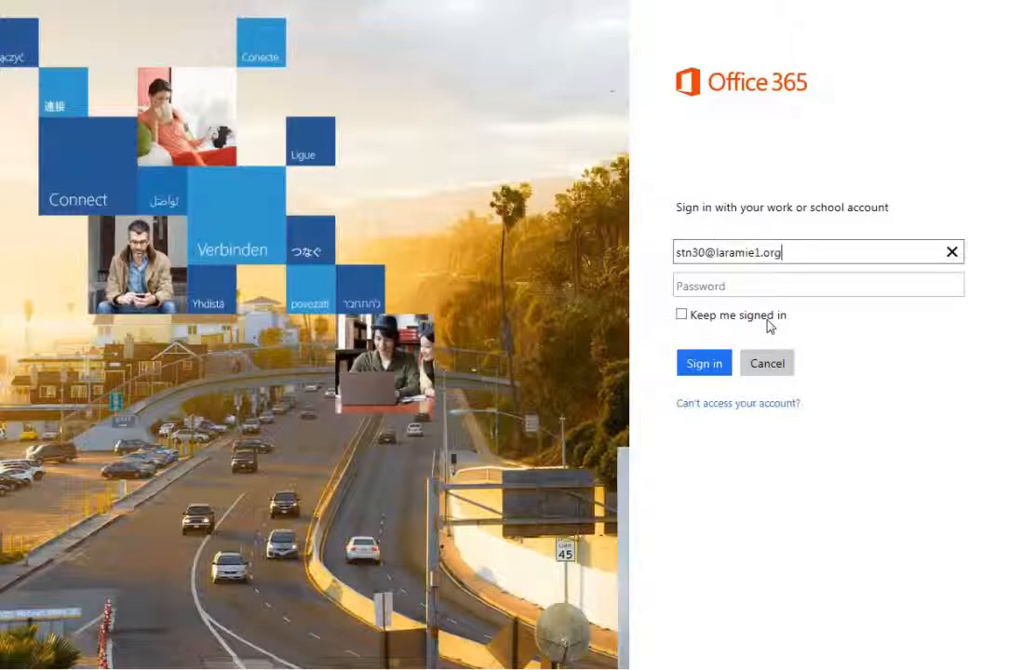
Sign in with the student's school e-mail address and account password
{"action": "left_click", "coordinate": [692, 282]}
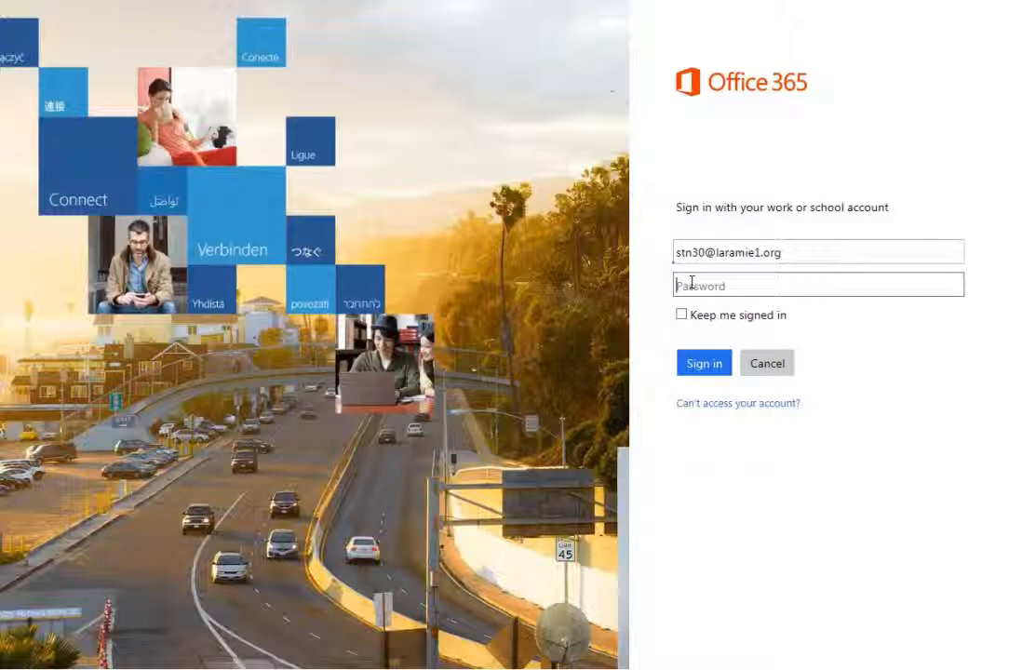
{"action": "type", "text": "••••••••"}
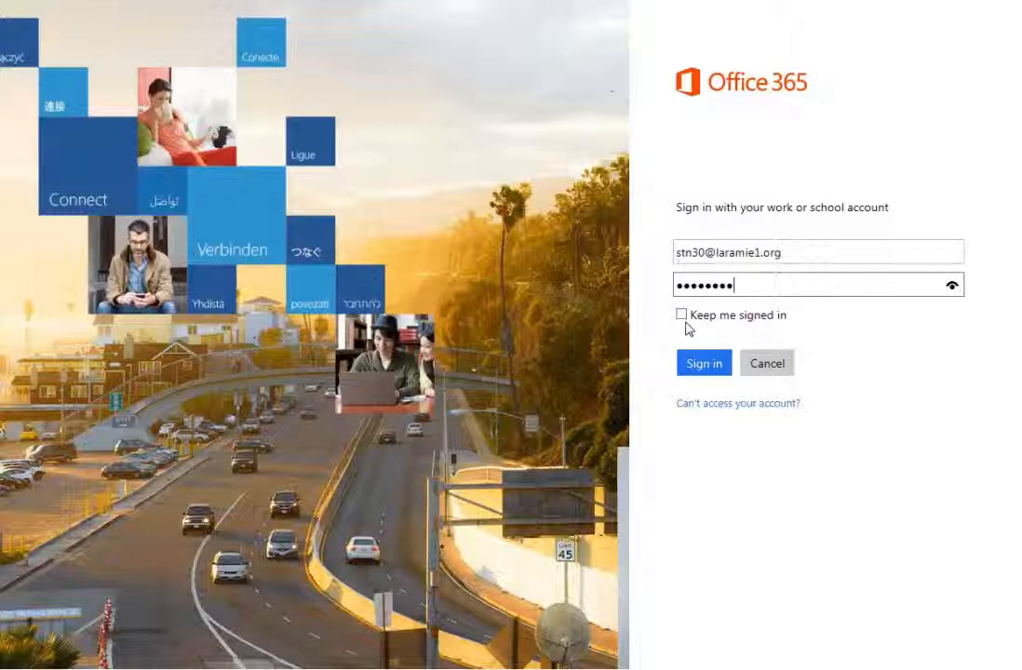
{"action": "left_click", "coordinate": [705, 364]}
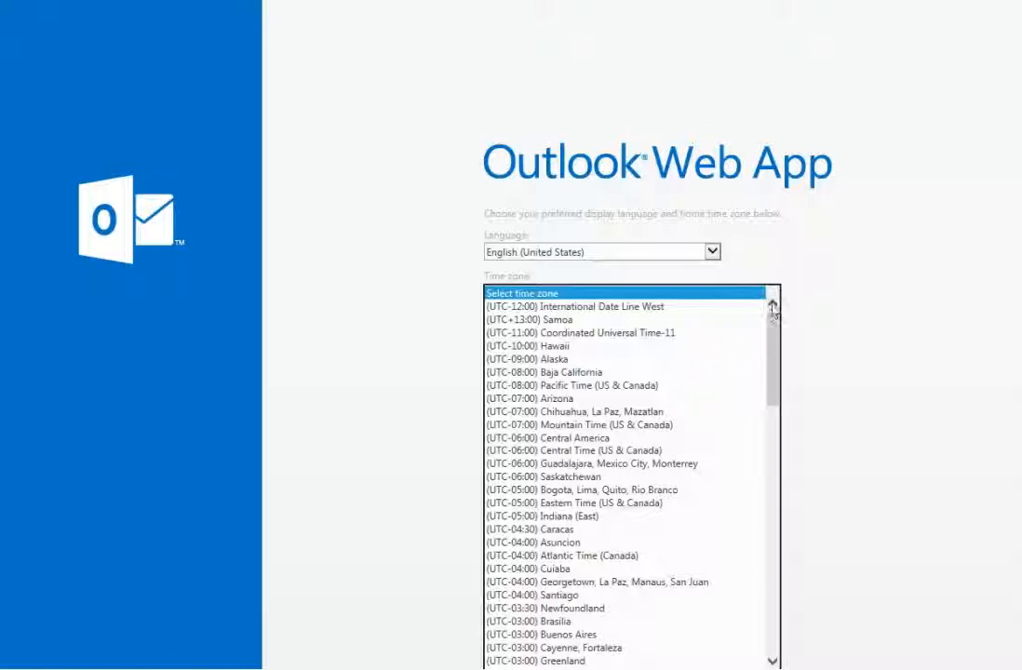
Choose (UTC-07:00) Mountain Time (US & Canada) as the time zone and save the setup
{"action": "left_click", "coordinate": [686, 427]}
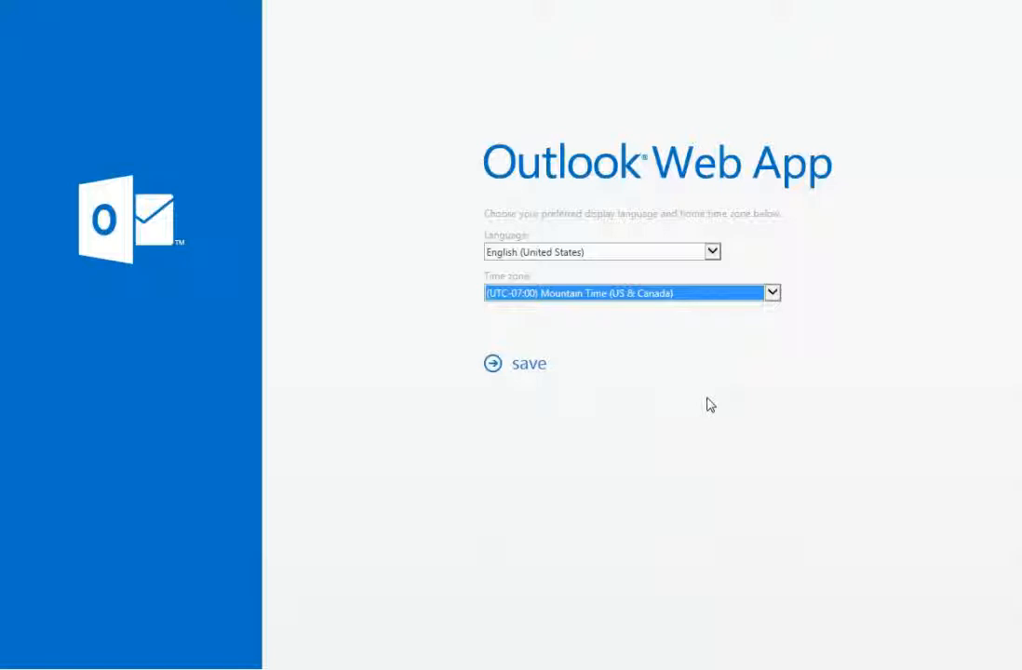
{"action": "left_click", "coordinate": [531, 369]}
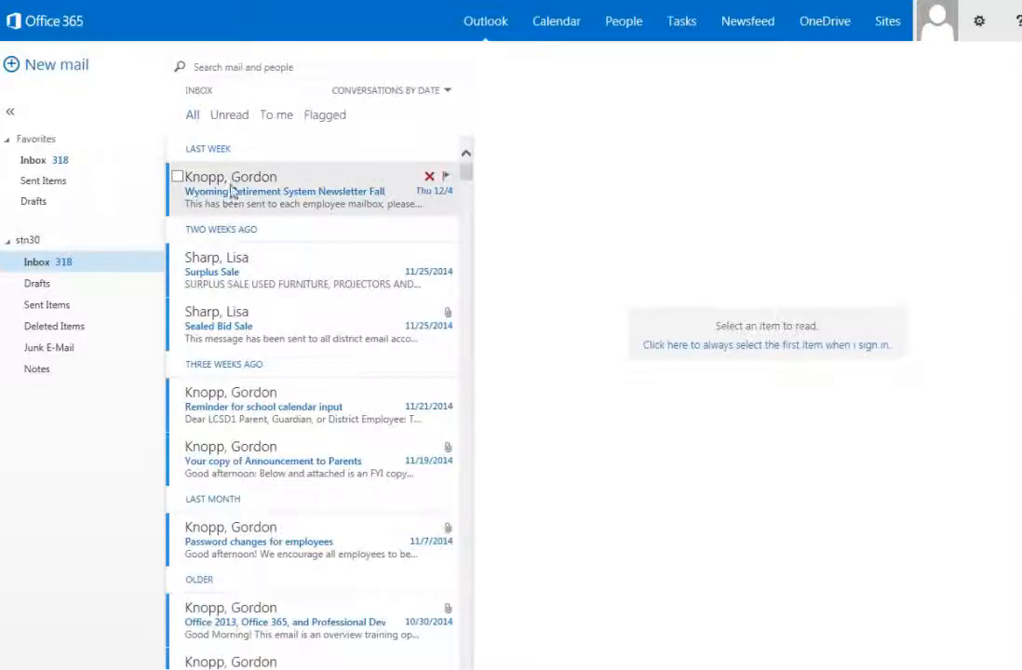
Delete the Wyoming Retirement System Newsletter Fall message at the top of the inbox
{"action": "left_click", "coordinate": [430, 177]}
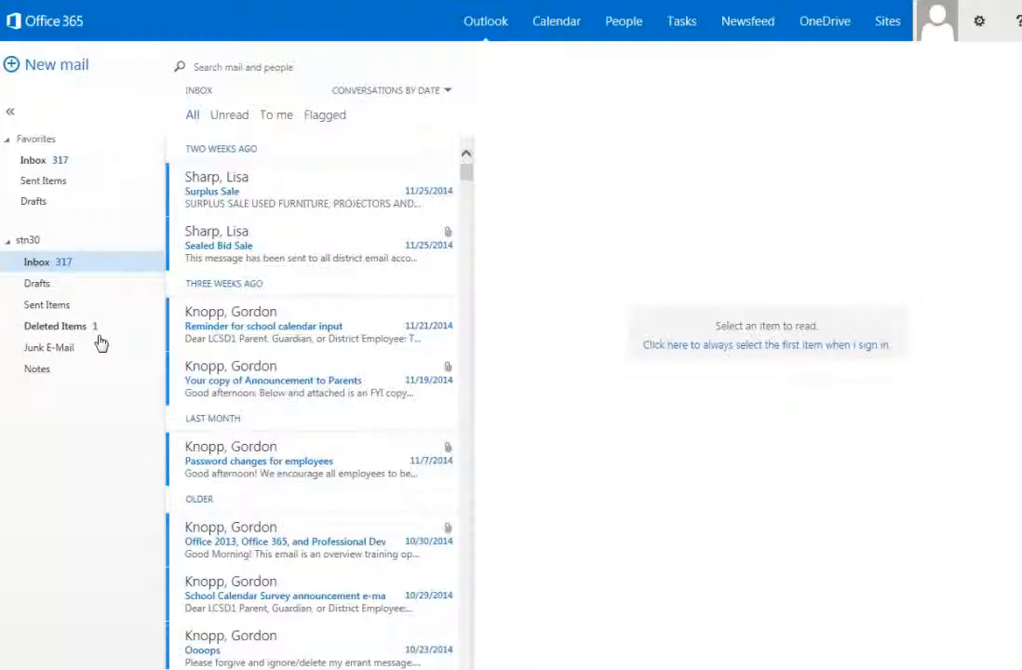
Empty the Inbox and confirm moving all 318 messages to Deleted Items
{"action": "right_click", "coordinate": [75, 267]}
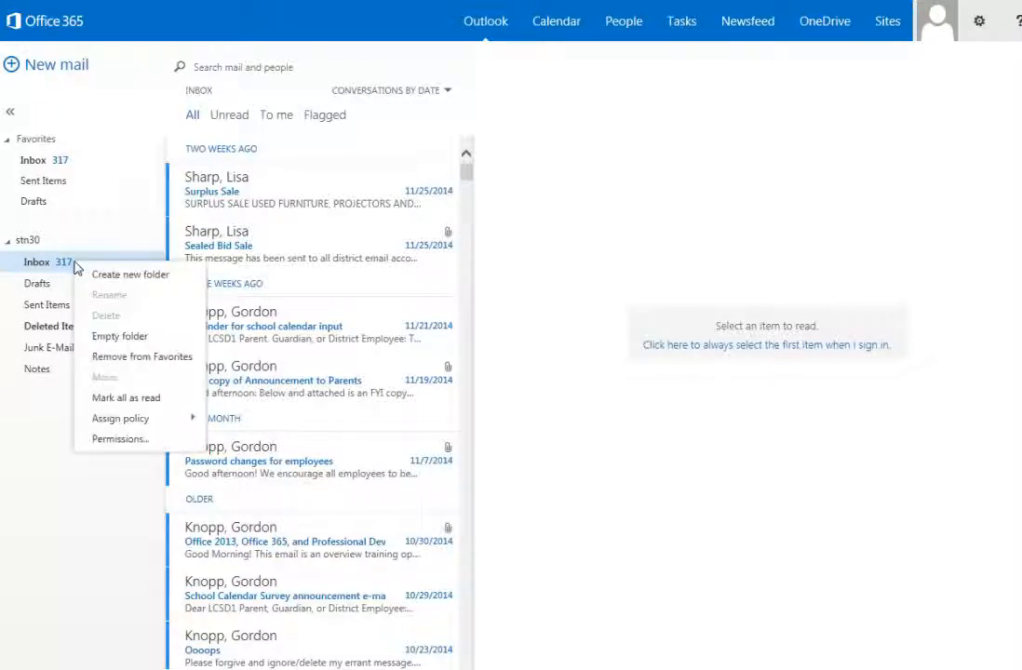
{"action": "left_click", "coordinate": [101, 342]}
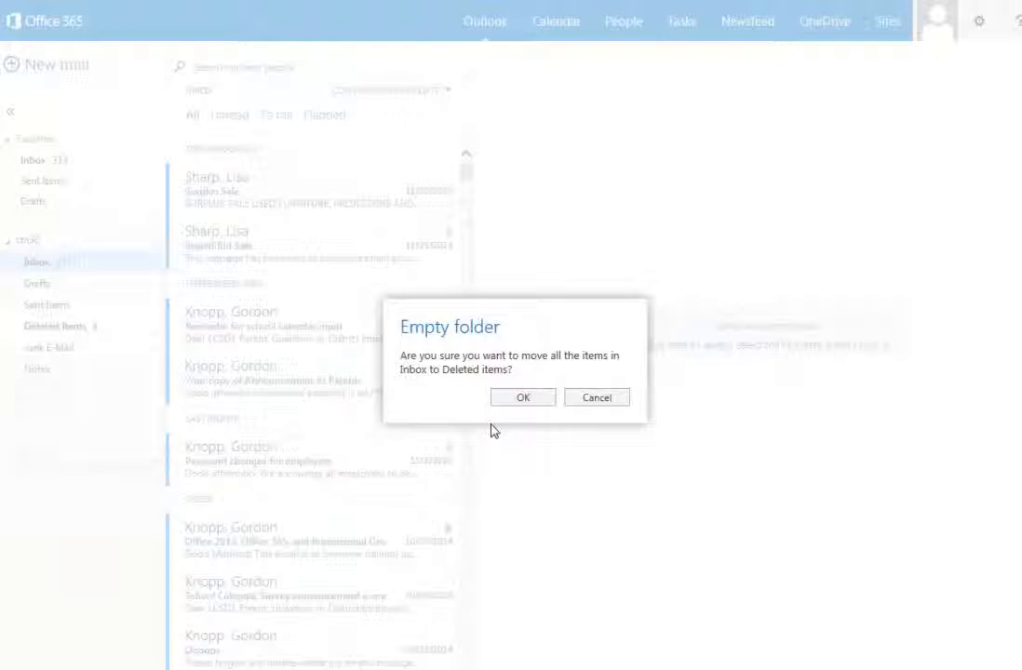
{"action": "left_click", "coordinate": [519, 401]}
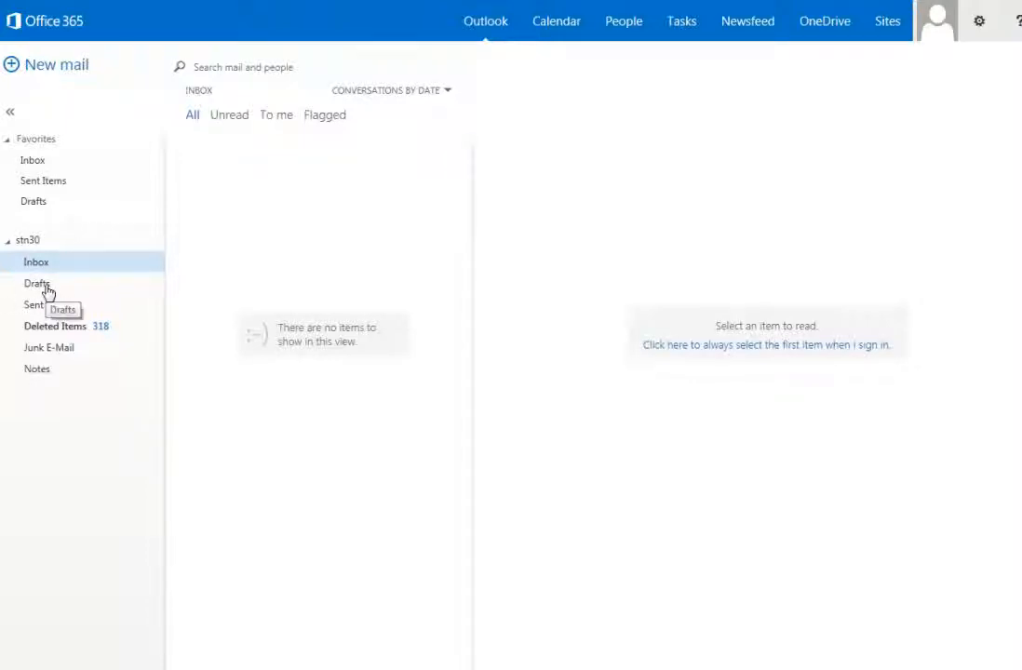
Empty the Deleted Items folder and confirm permanent deletion of every message
{"action": "right_click", "coordinate": [59, 335]}
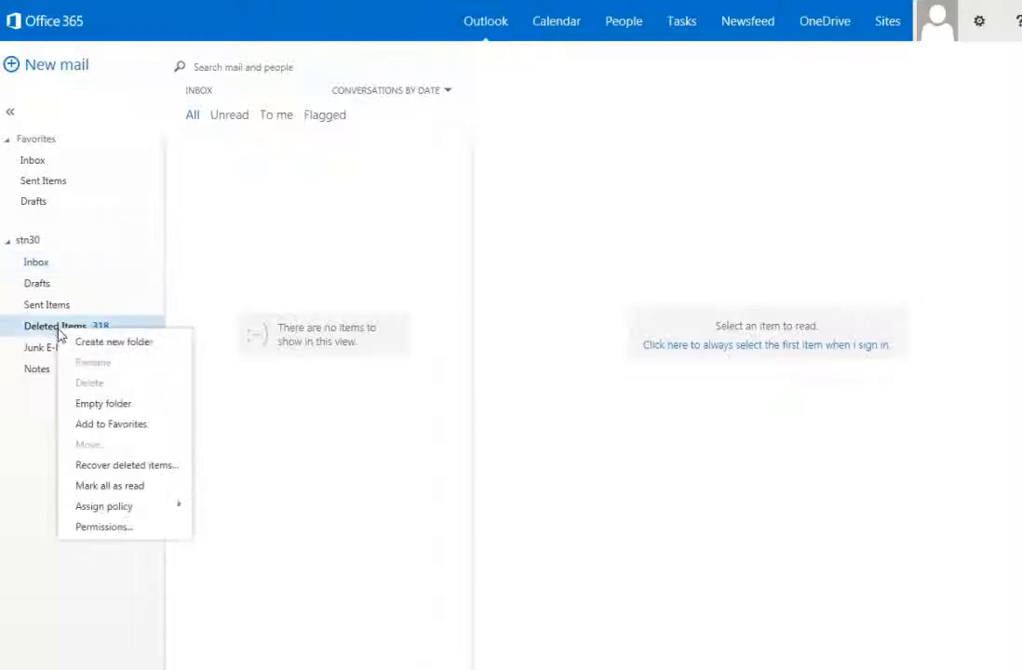
{"action": "left_click", "coordinate": [92, 407]}
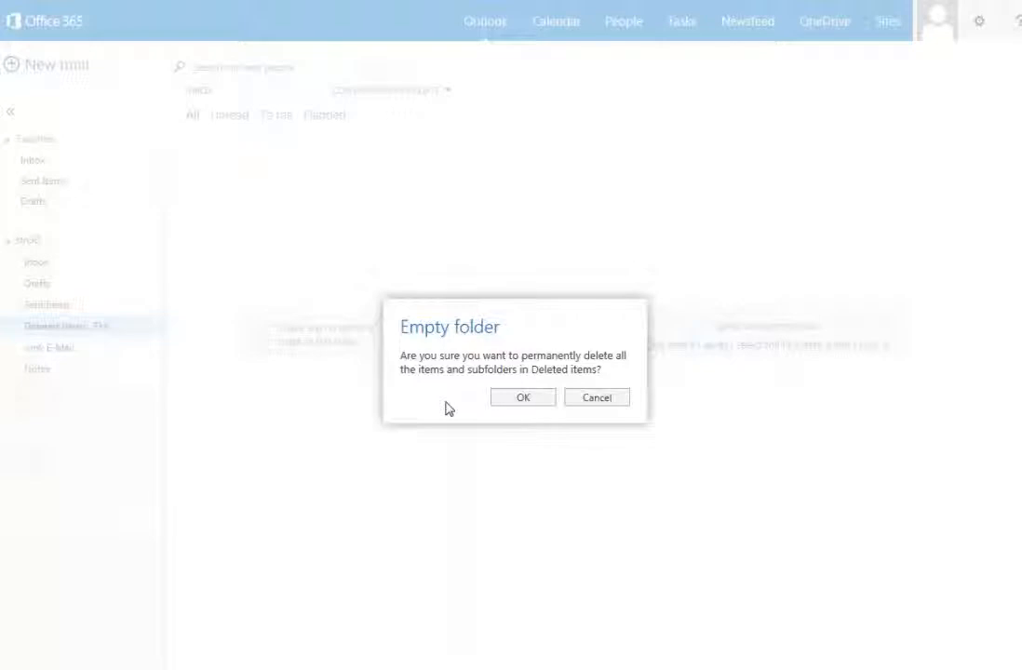
{"action": "left_click", "coordinate": [524, 398]}
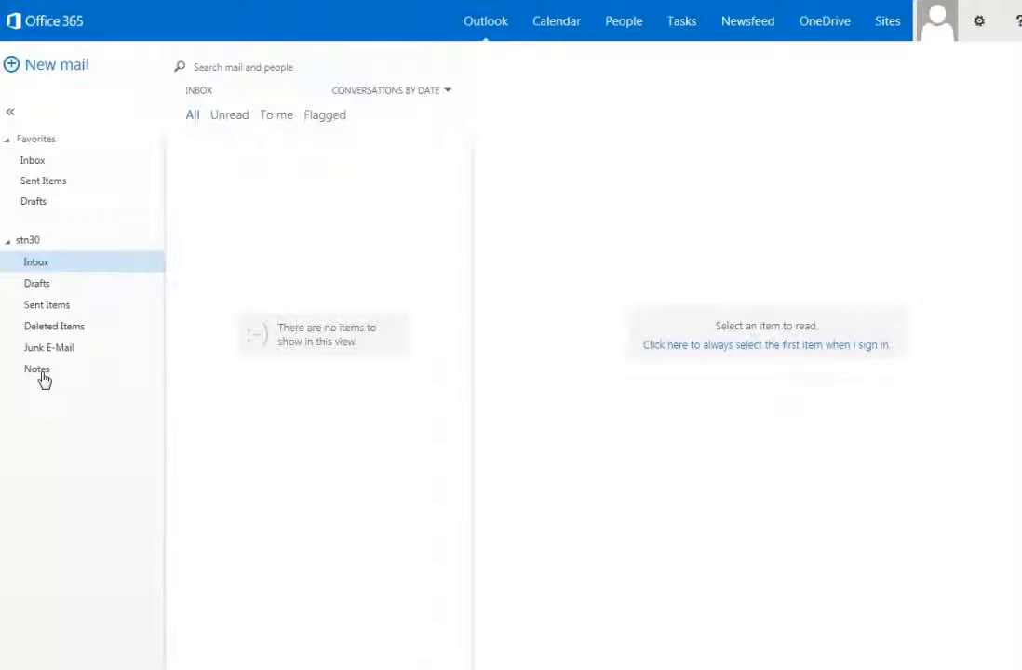
Create a new mail marked High importance and bring up the To: contact picker
{"action": "left_click", "coordinate": [21, 73]}
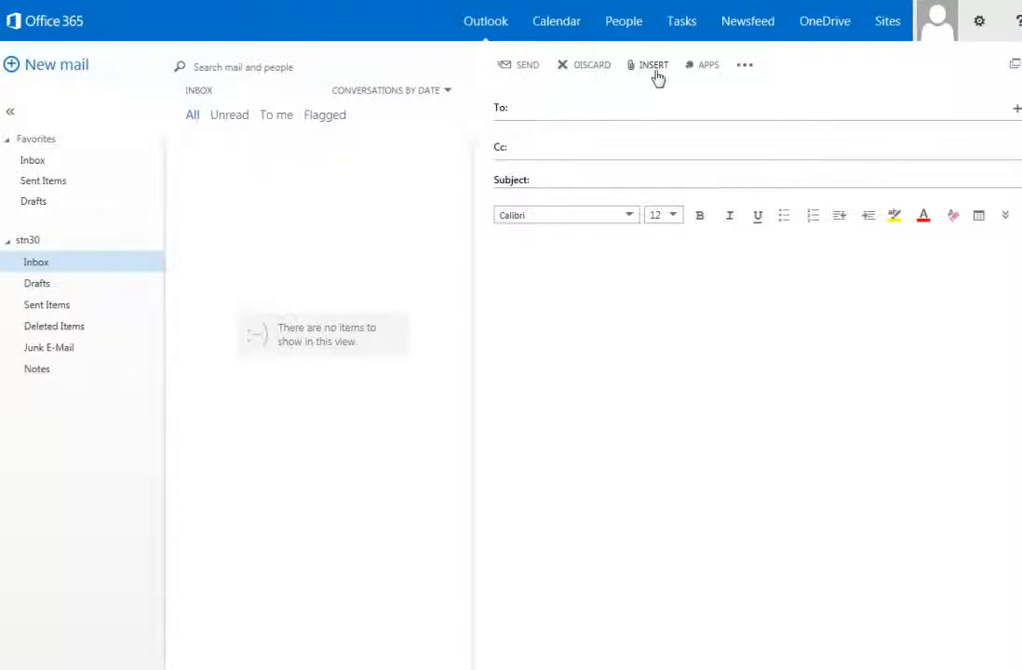
{"action": "left_click", "coordinate": [746, 67]}
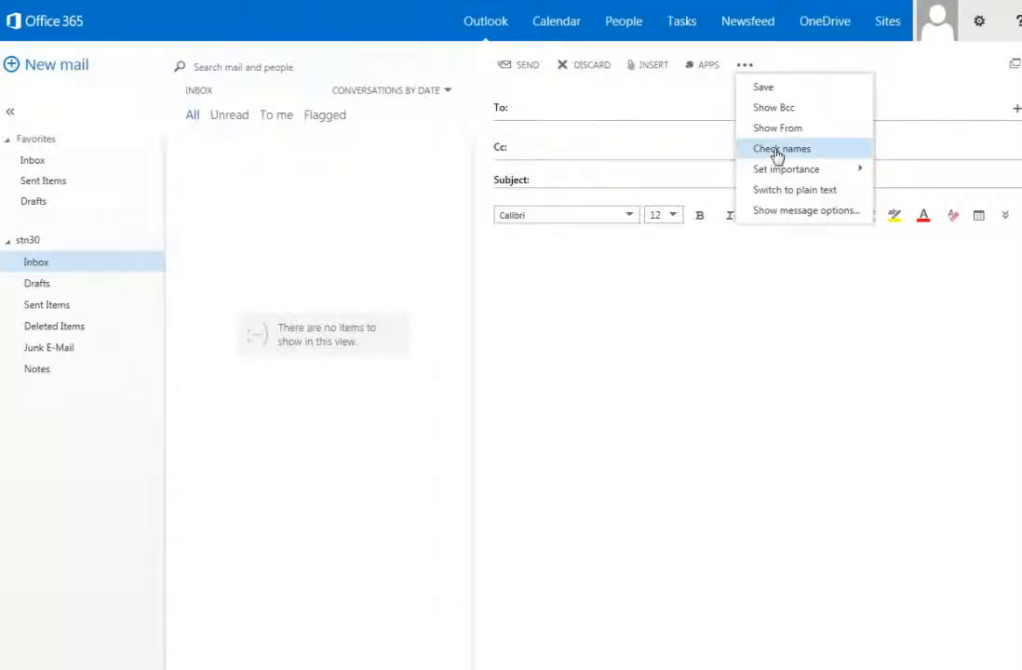
{"action": "mouse_move", "coordinate": [780, 171]}
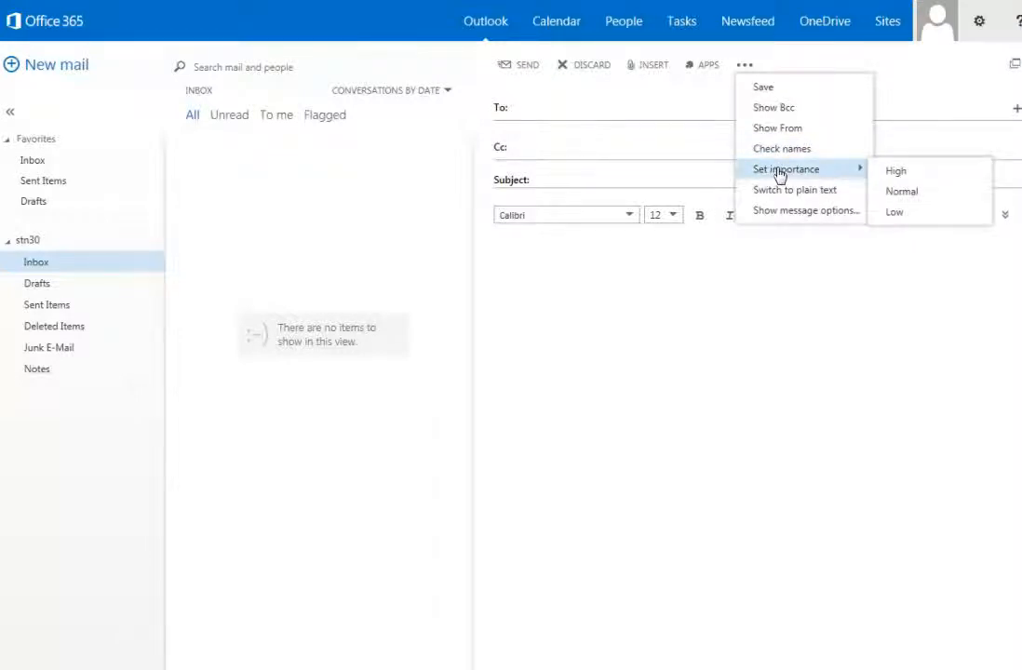
{"action": "left_click", "coordinate": [892, 172]}
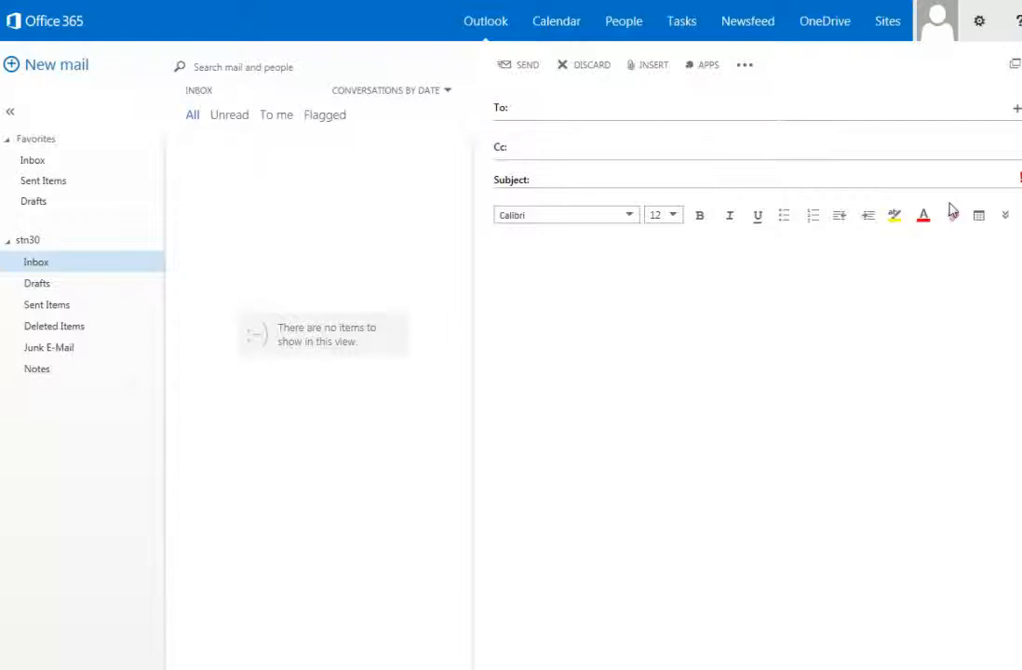
{"action": "left_click", "coordinate": [500, 111]}
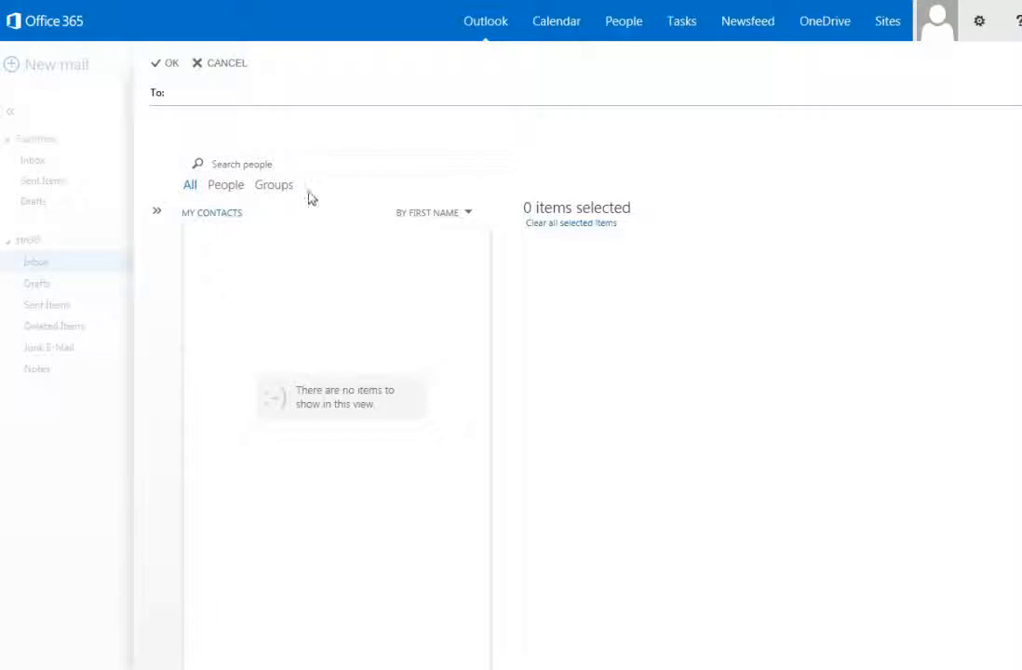
Search the directory for the recipients' surname and browse the matching contacts
{"action": "left_click", "coordinate": [217, 165]}
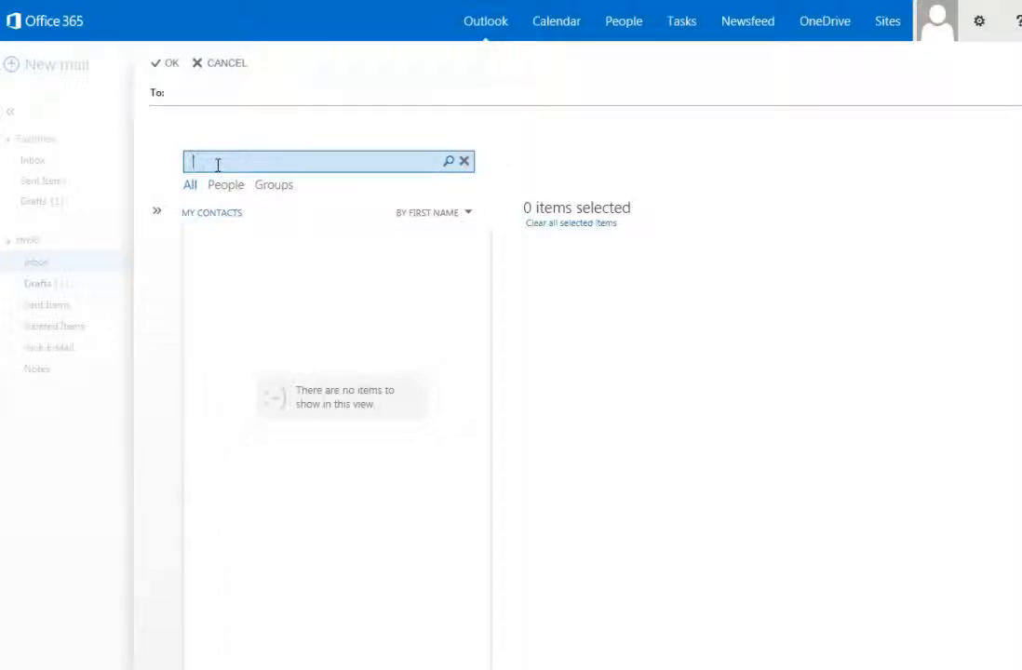
{"action": "type", "text": "allen"}
{"action": "key", "text": "Return"}
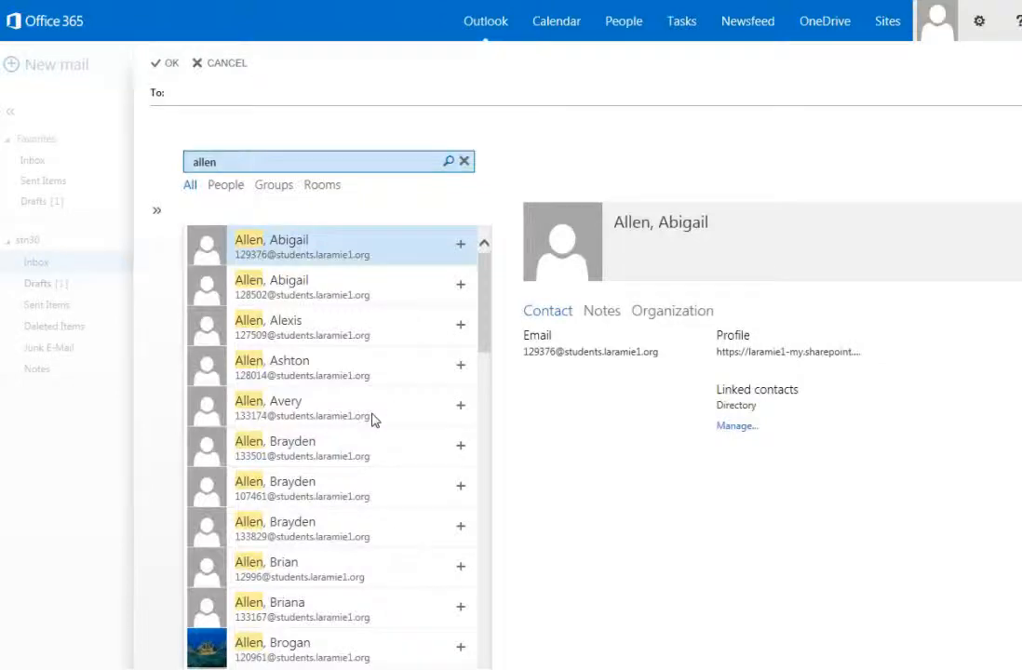
{"action": "scroll", "coordinate": [368, 417], "scroll_direction": "down", "scroll_amount": 3}
{"action": "scroll", "coordinate": [363, 417], "scroll_direction": "down", "scroll_amount": 12}
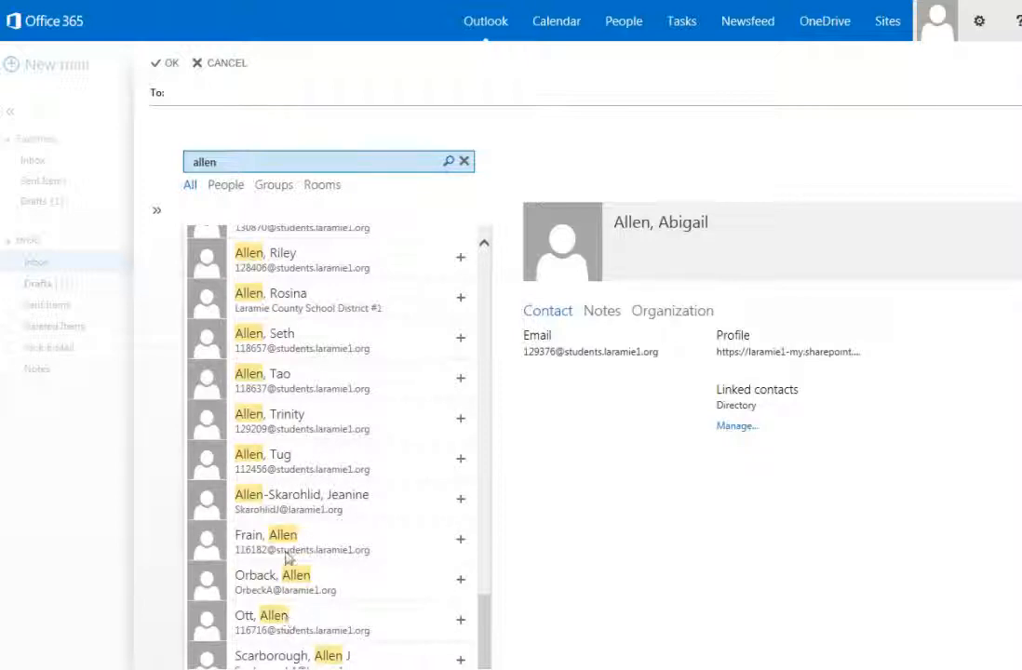
{"action": "scroll", "coordinate": [326, 521], "scroll_direction": "up", "scroll_amount": 6}
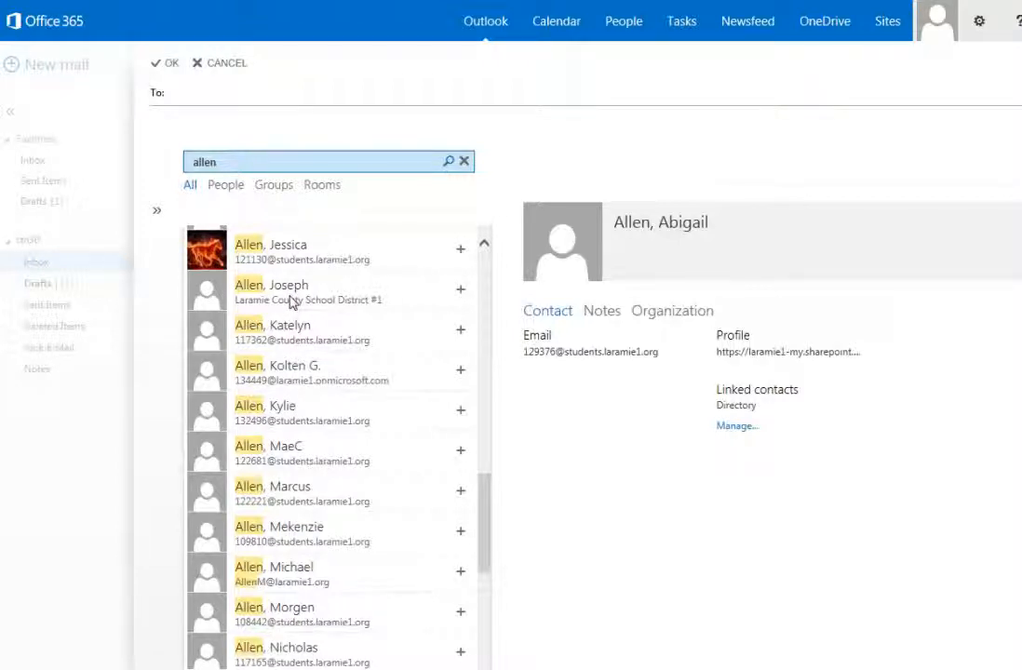
{"action": "scroll", "coordinate": [279, 300], "scroll_direction": "up", "scroll_amount": 1}
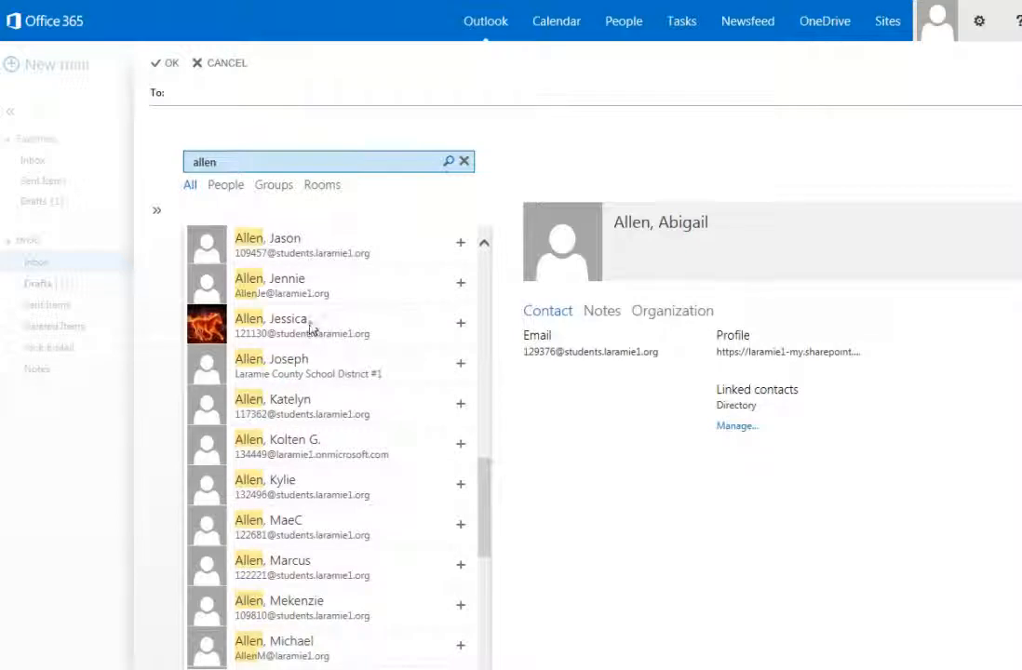
Add two of the matching contacts to the To: line and confirm with OK
{"action": "left_click", "coordinate": [292, 369]}
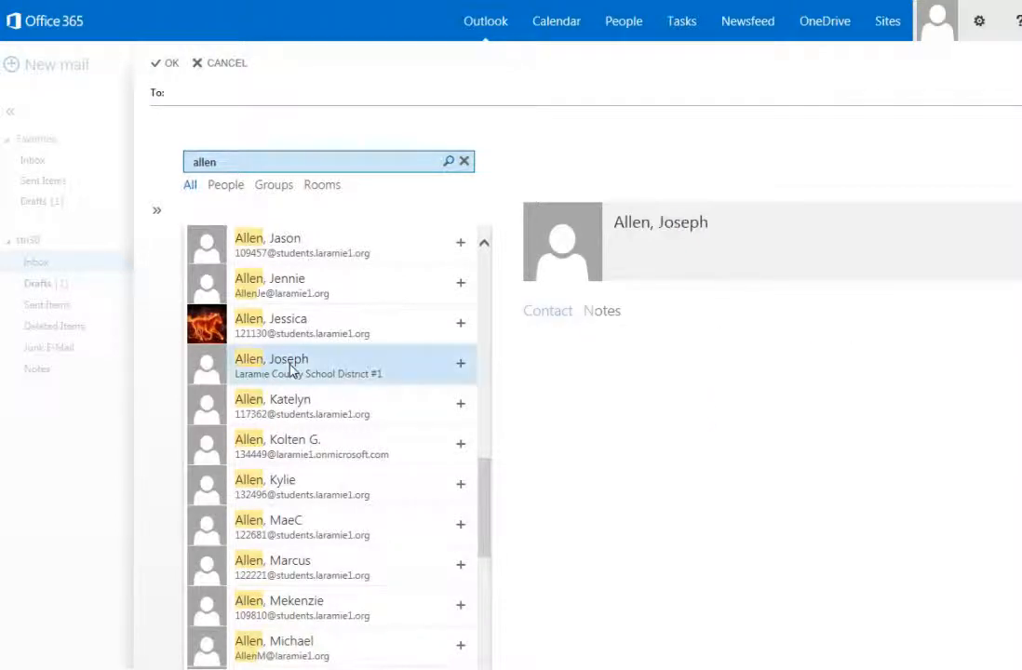
{"action": "left_click", "coordinate": [460, 362]}
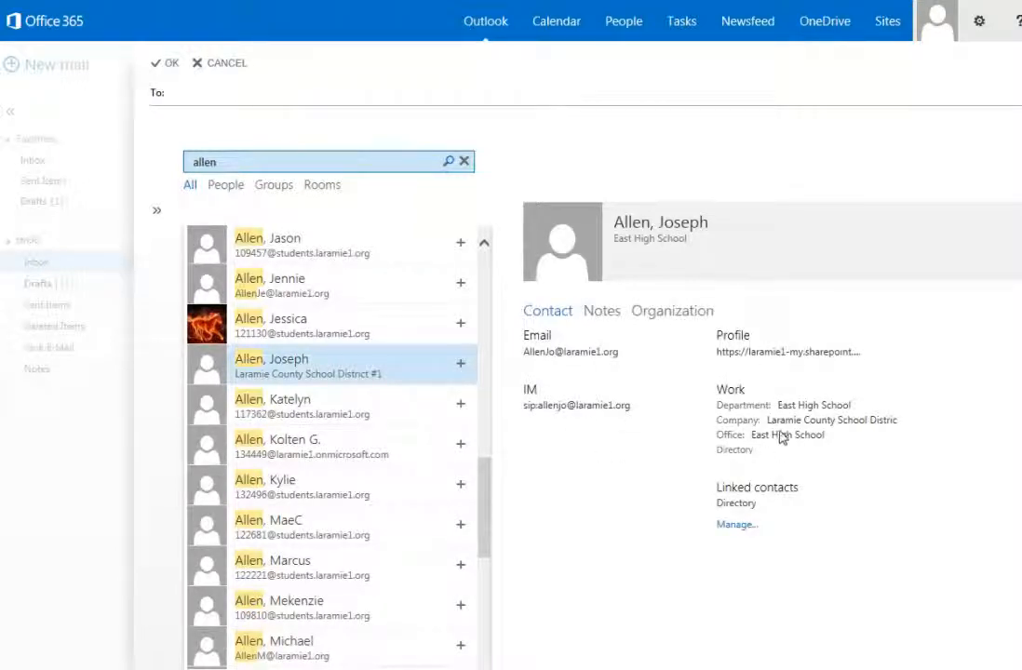
{"action": "left_click", "coordinate": [459, 365]}
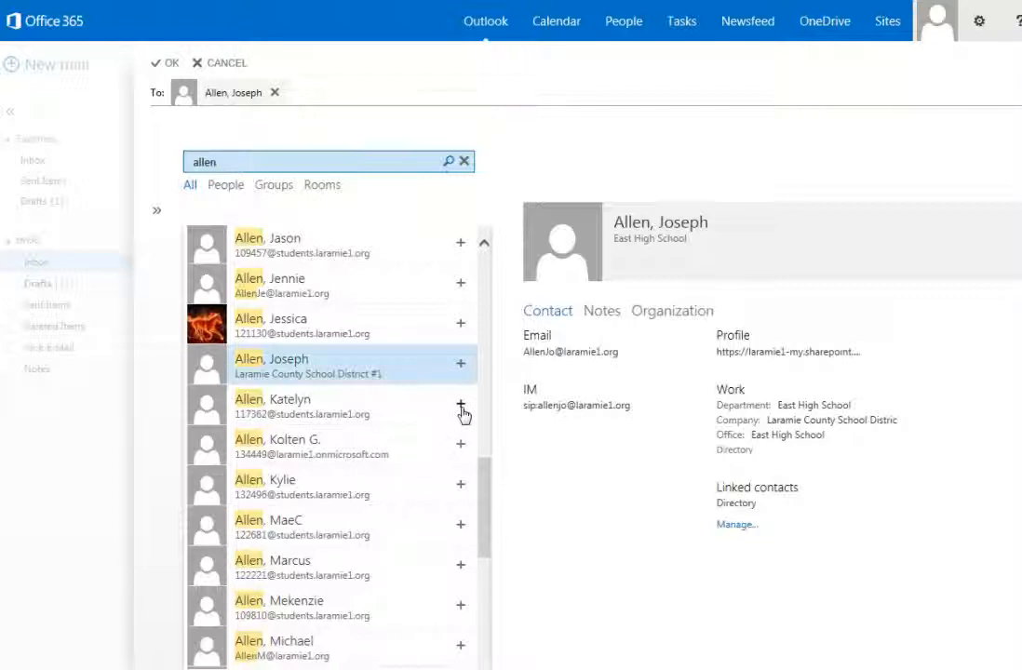
{"action": "left_click", "coordinate": [460, 407]}
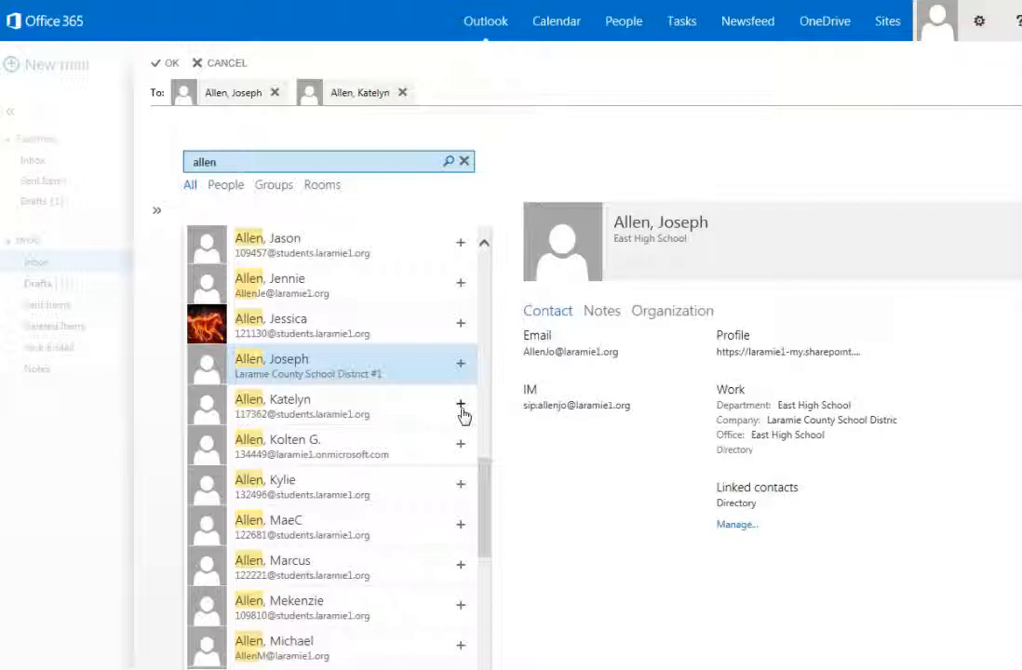
{"action": "left_click", "coordinate": [166, 64]}
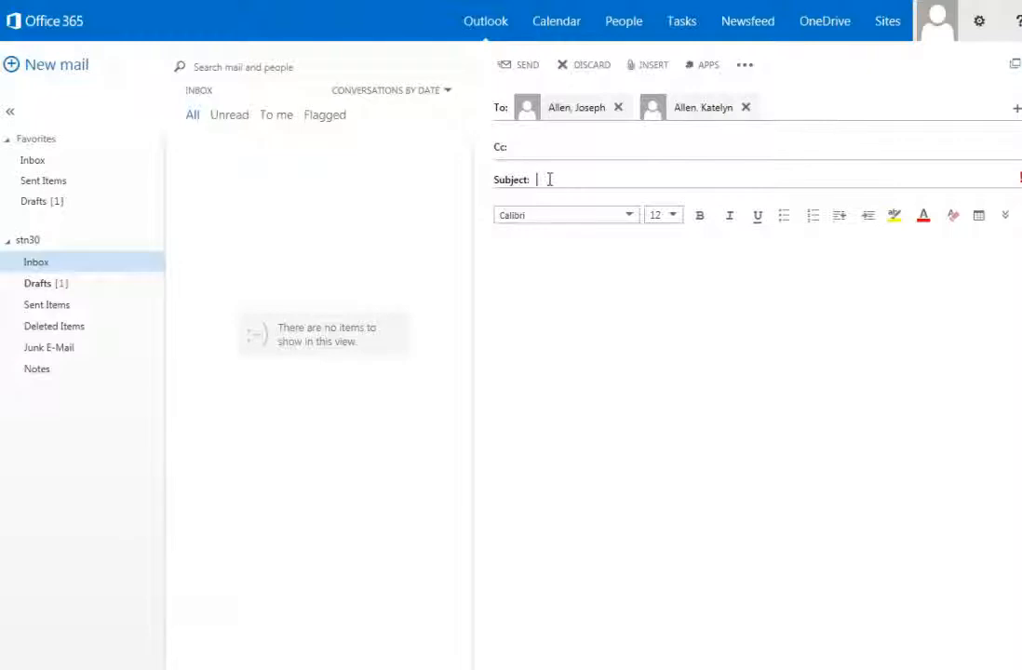
Enter 'Homework Assignment' as the subject and place the cursor in the message body
{"action": "left_click", "coordinate": [549, 180]}
{"action": "type", "text": "Homework Assignment"}
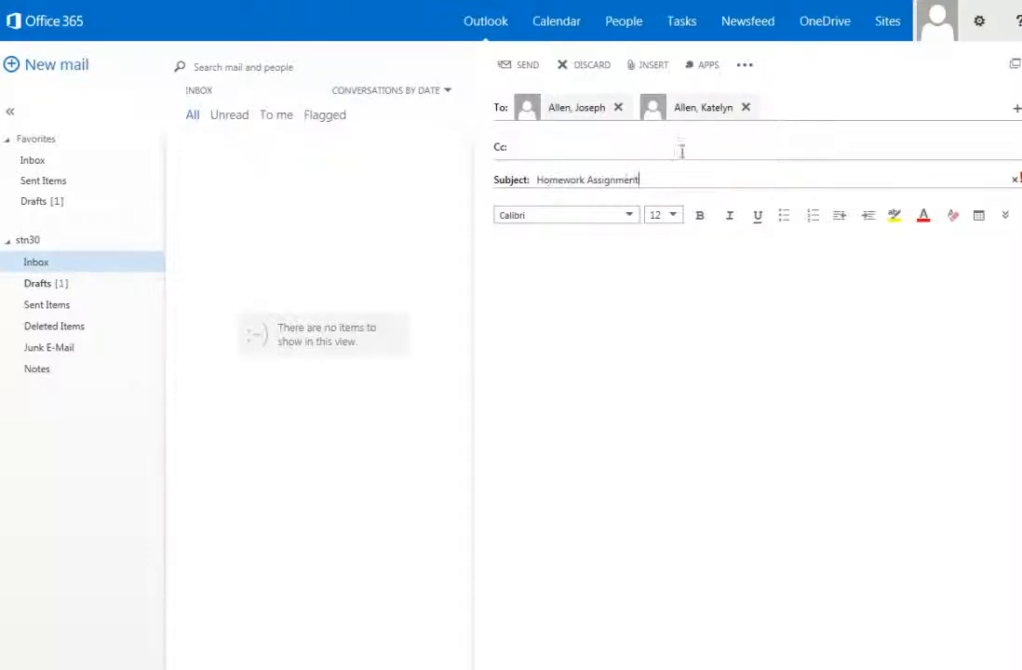
{"action": "left_click", "coordinate": [647, 69]}
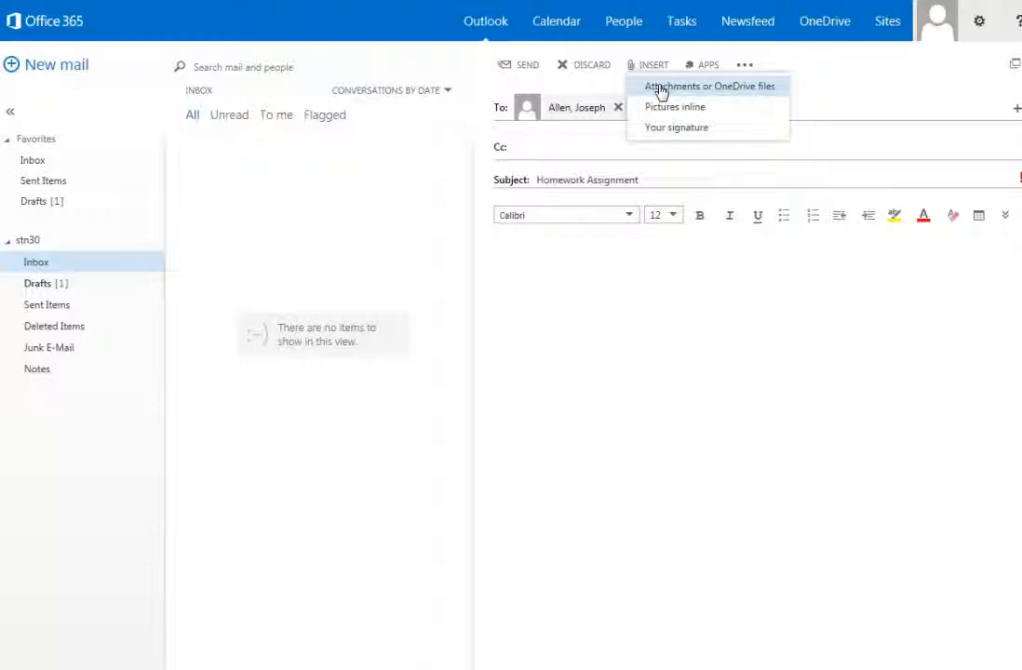
{"action": "left_click", "coordinate": [504, 256]}
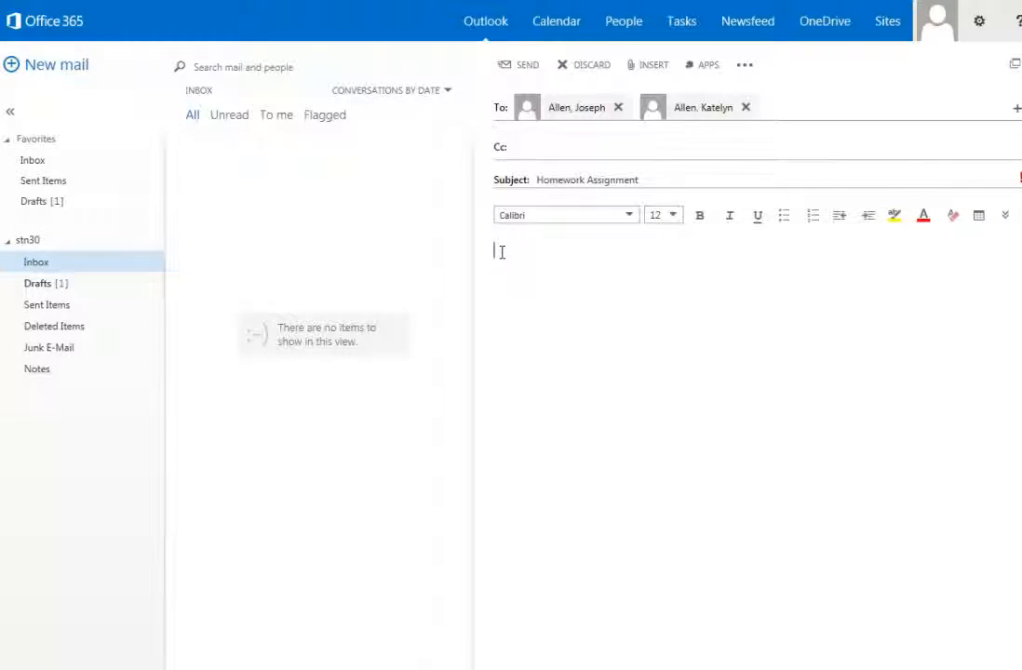
Type the greeting 'Dear' in the message body, keeping the Calibri font
{"action": "type", "text": "Dear"}
{"action": "left_click", "coordinate": [630, 216]}
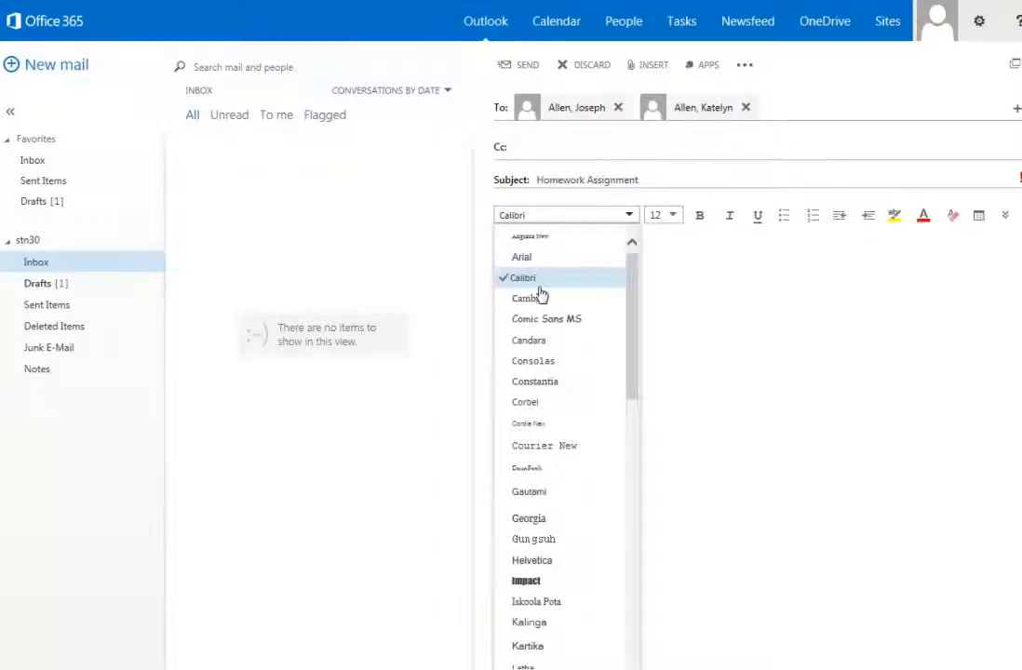
{"action": "left_click", "coordinate": [704, 307]}
{"action": "type", "text": "Dear"}
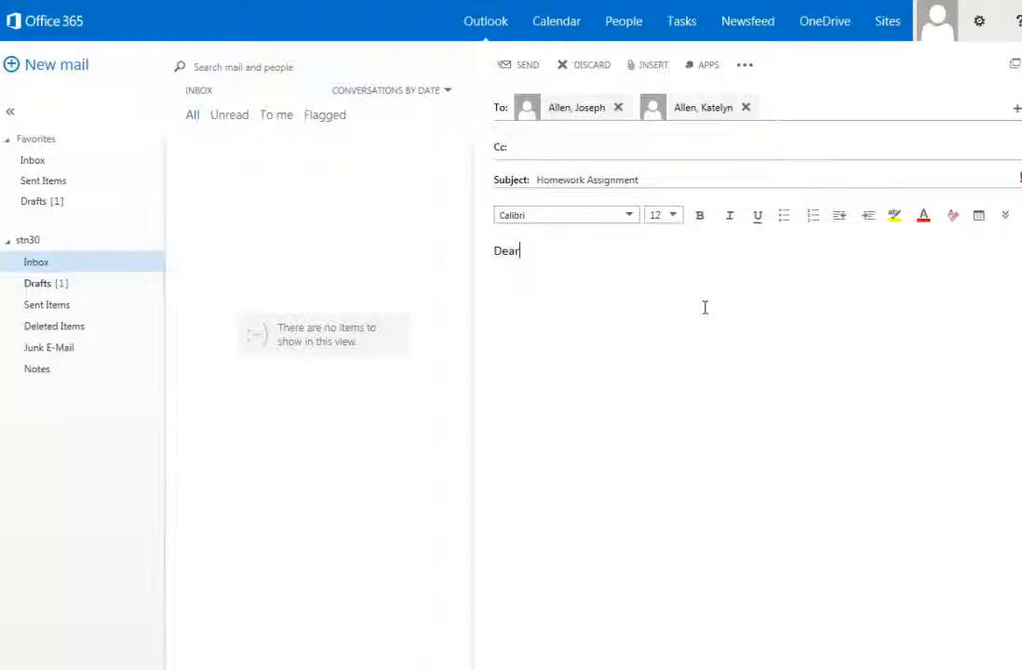
Format 'Dear' as 16 pt, bold, italic and underlined
{"action": "left_click_drag", "start_coordinate": [530, 254], "coordinate": [474, 254]}
{"action": "left_click", "coordinate": [671, 216]}
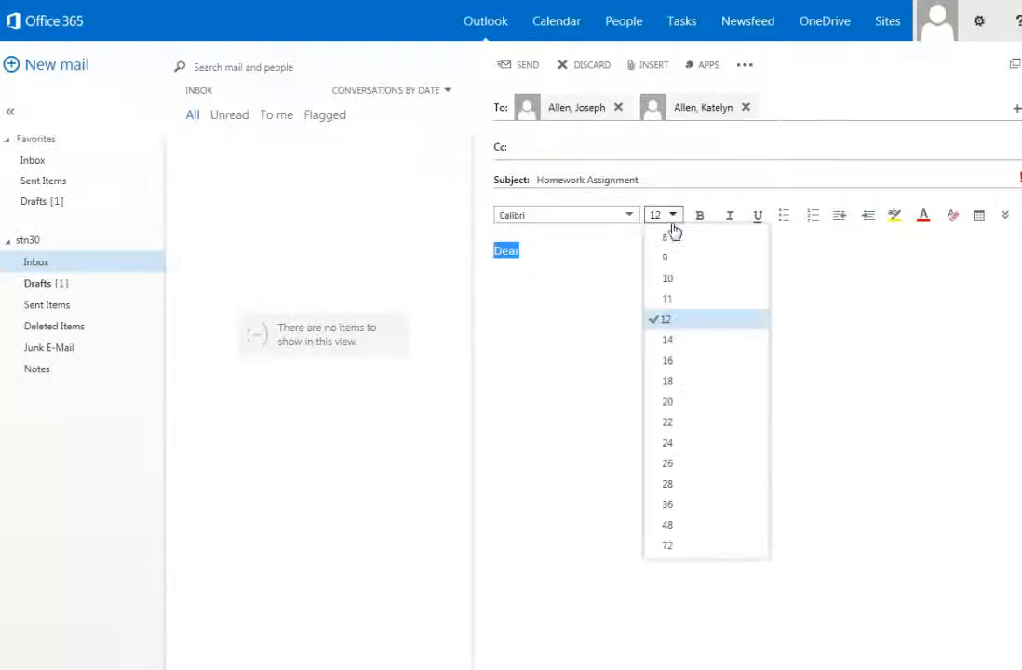
{"action": "left_click", "coordinate": [675, 360]}
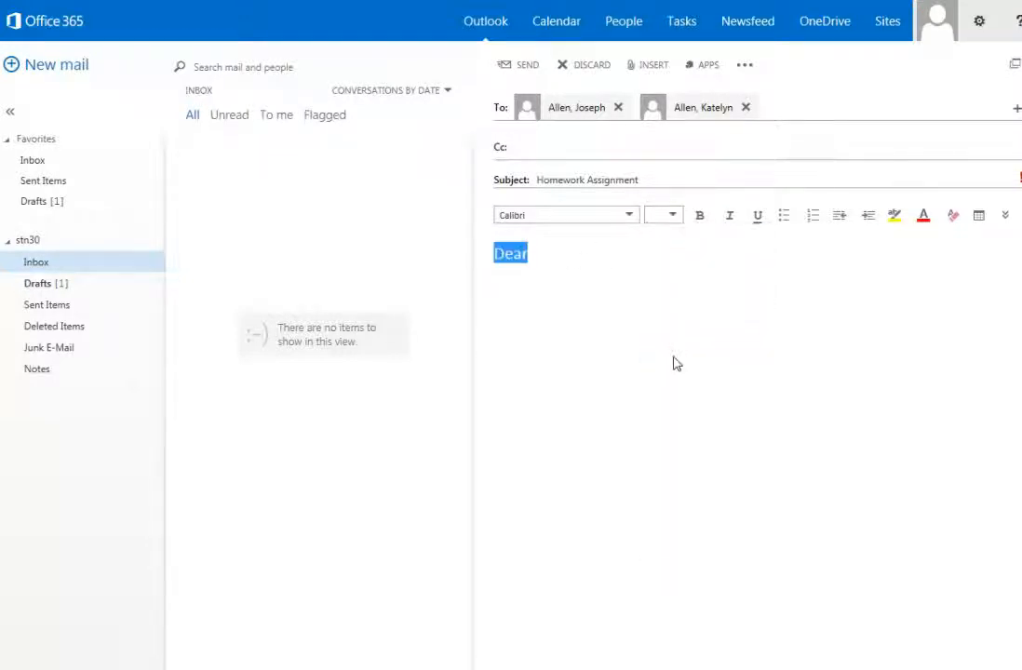
{"action": "left_click", "coordinate": [698, 218]}
{"action": "left_click", "coordinate": [728, 218]}
{"action": "left_click", "coordinate": [762, 225]}
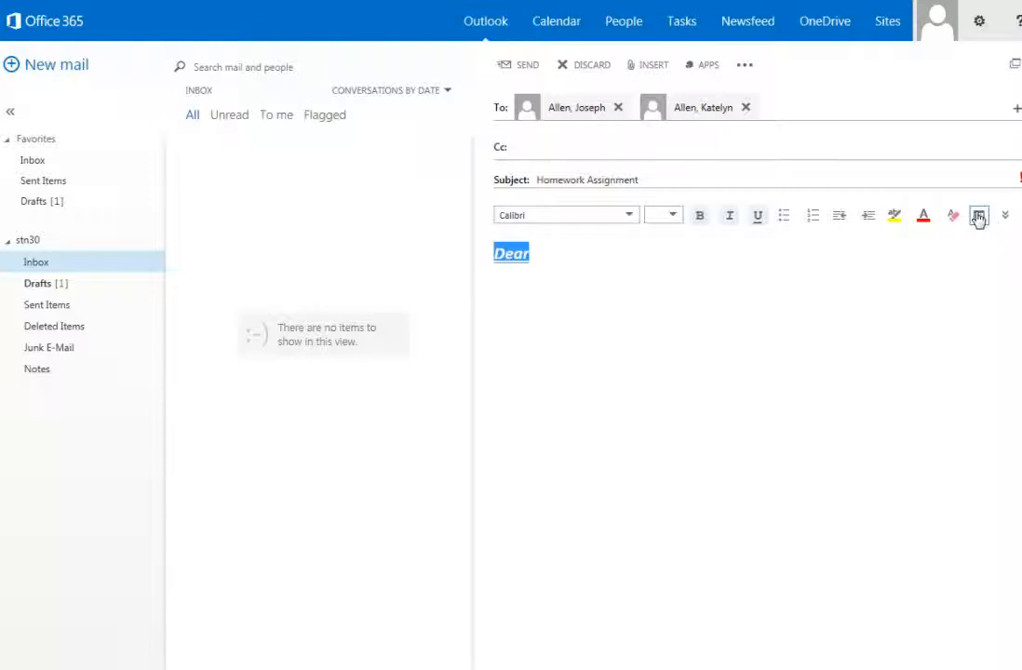
{"action": "left_click", "coordinate": [1006, 218]}
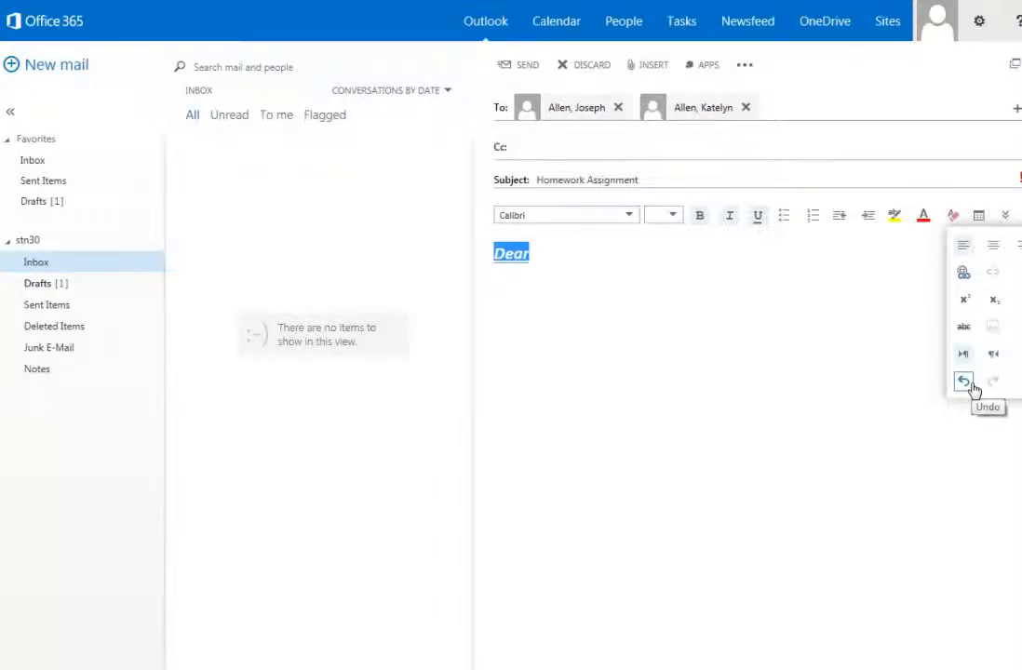
{"action": "left_click", "coordinate": [821, 325]}
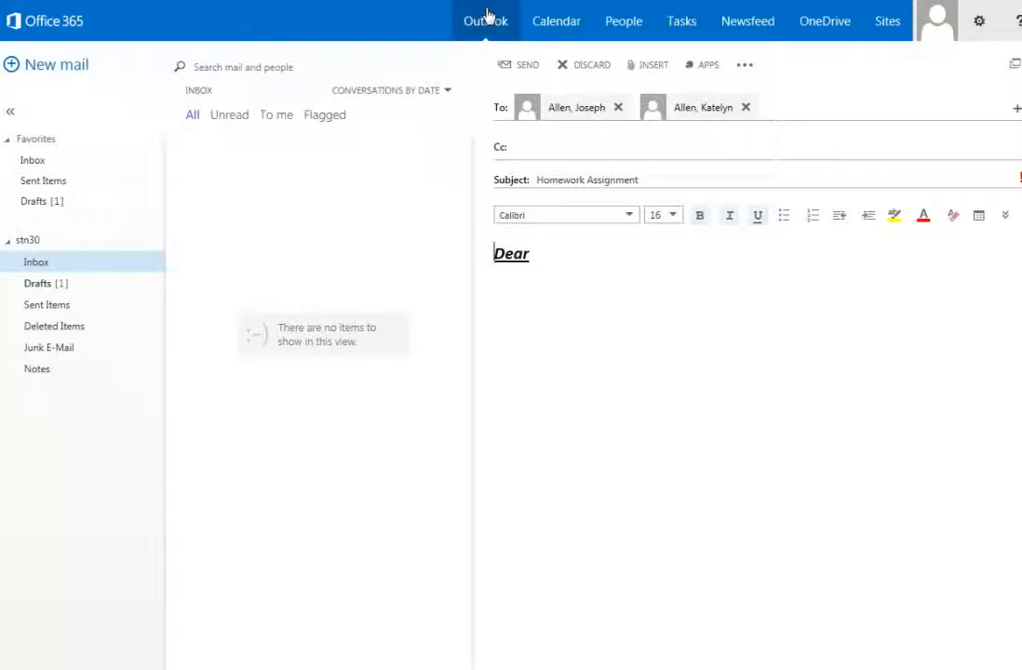
Look over the December 2014 calendar, then switch to the People contacts page
{"action": "left_click", "coordinate": [554, 26]}
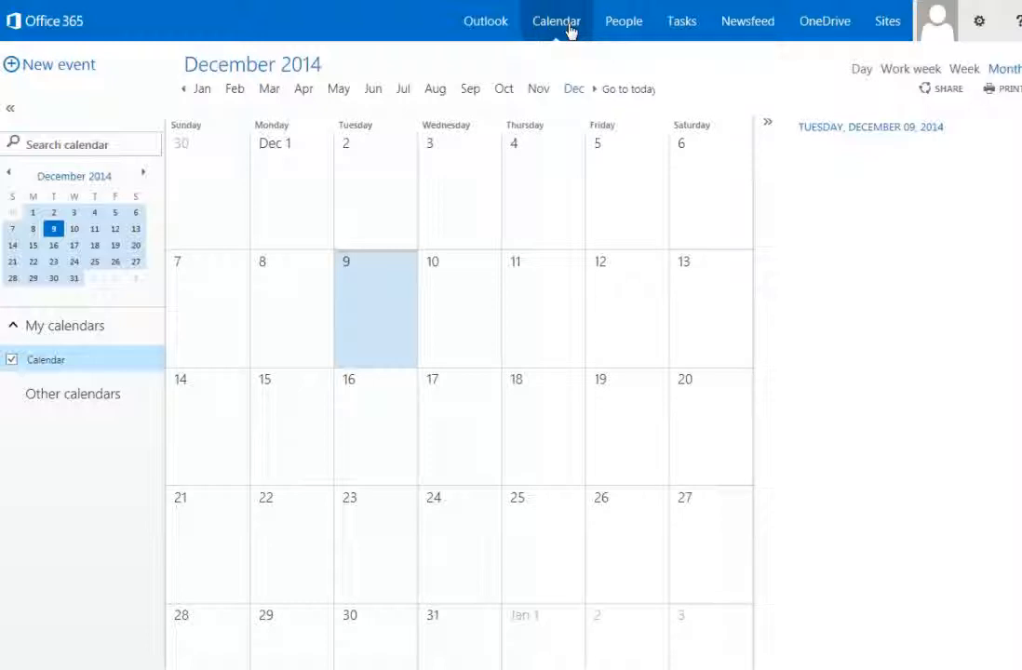
{"action": "left_click", "coordinate": [624, 32]}
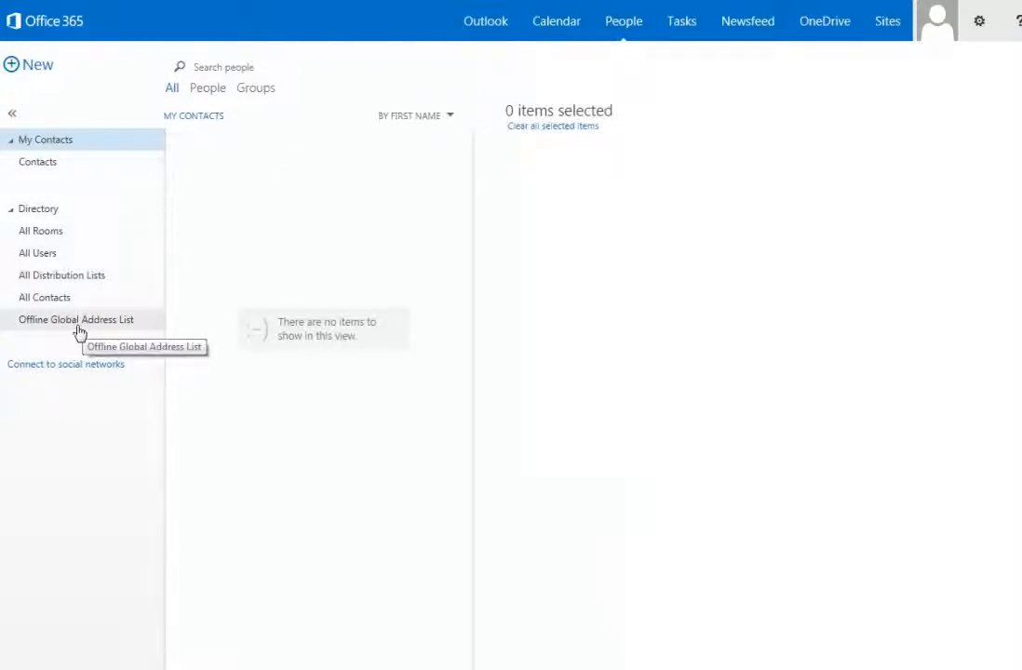
Check the empty Tasks list, then go to the OneDrive for Business welcome page
{"action": "left_click", "coordinate": [681, 26]}
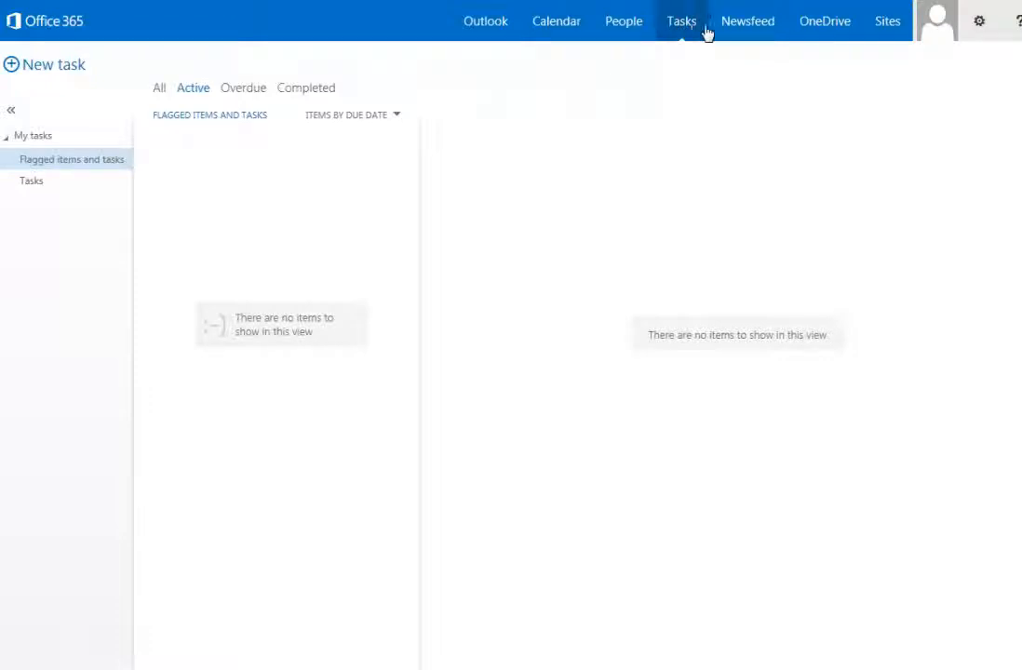
{"action": "left_click", "coordinate": [819, 23]}
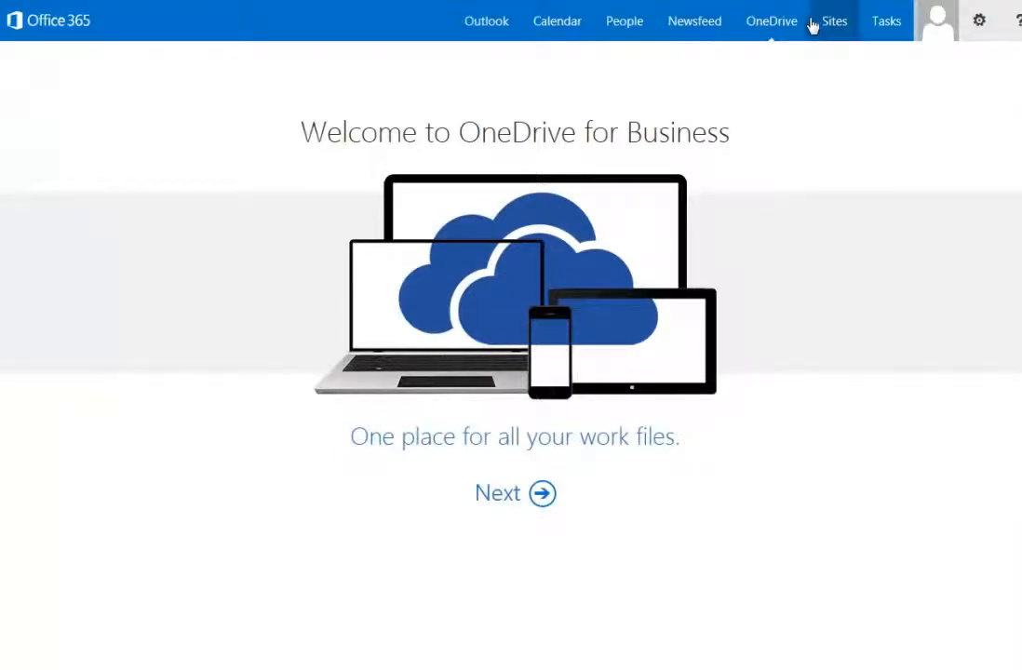
Advance past the 'Your OneDrive is ready' welcome screens into the Documents library
{"action": "left_click", "coordinate": [543, 494]}
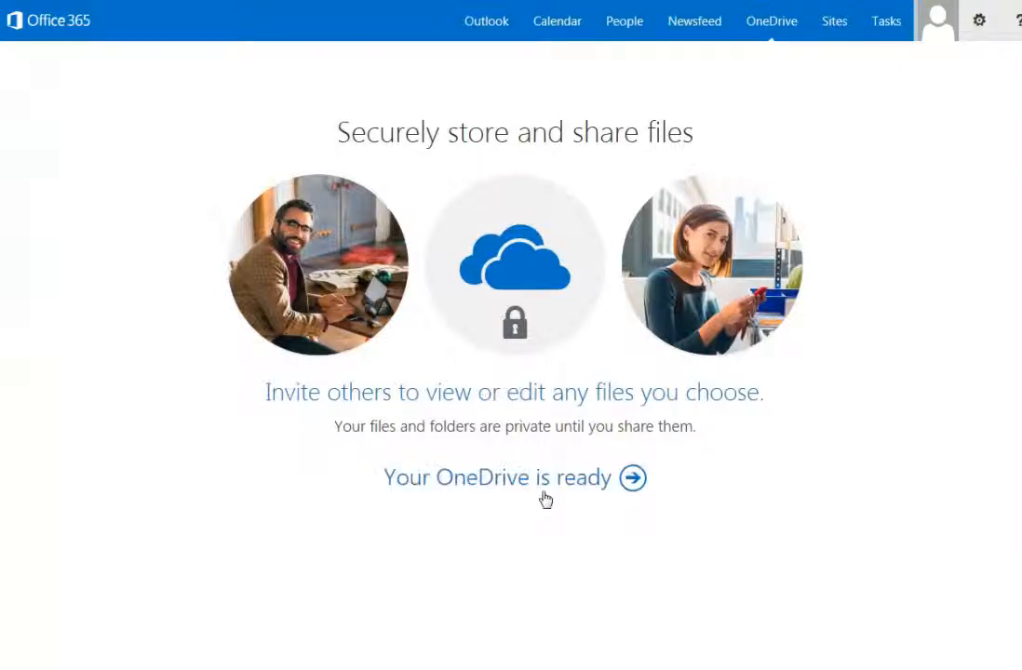
{"action": "left_click", "coordinate": [634, 486]}
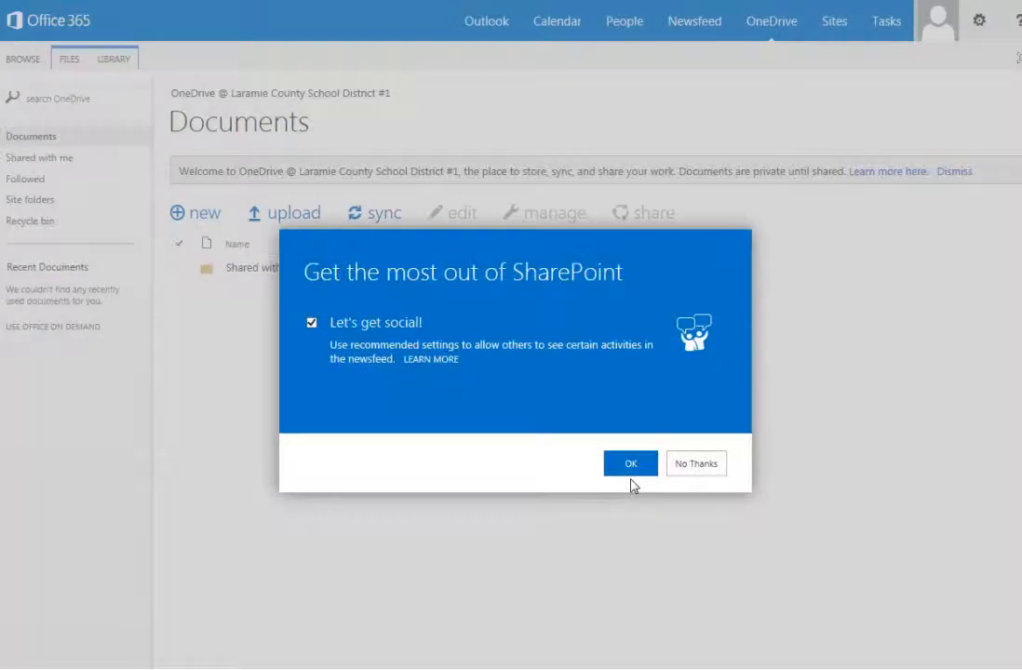
Choose No Thanks to decline the SharePoint social newsfeed settings
{"action": "left_click", "coordinate": [694, 471]}
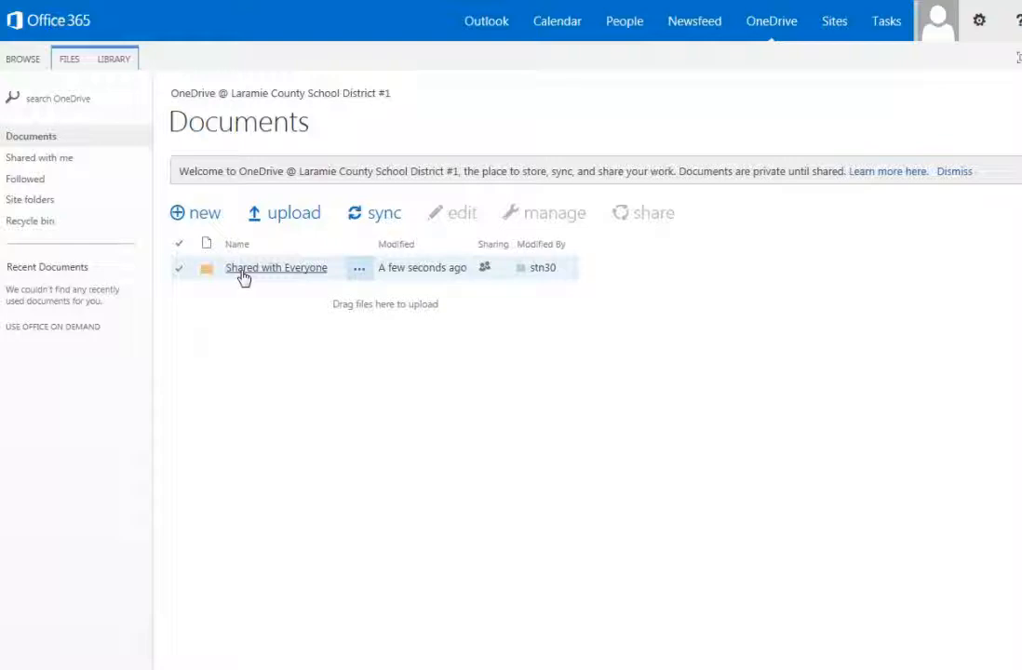
Create a new folder named Math in the Documents library
{"action": "left_click", "coordinate": [181, 218]}
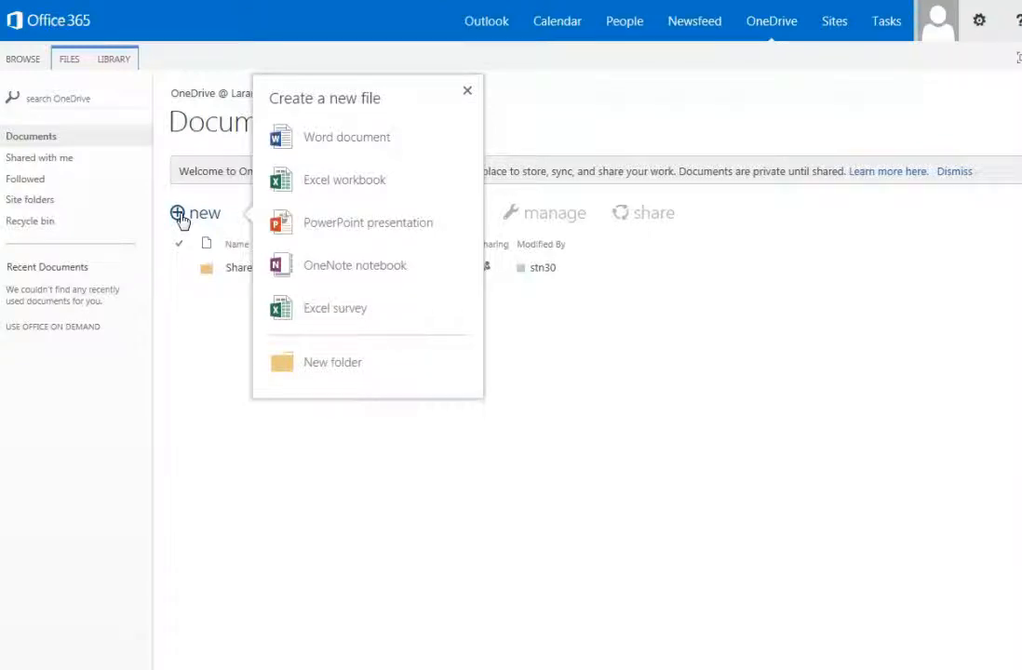
{"action": "left_click", "coordinate": [312, 361]}
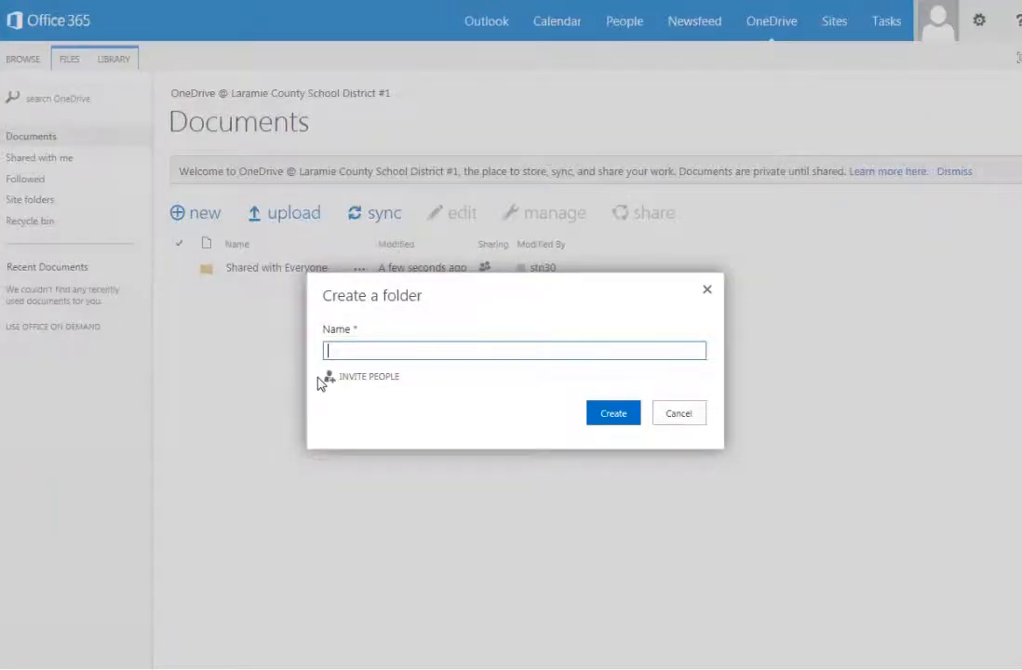
{"action": "type", "text": "Math"}
{"action": "left_click", "coordinate": [616, 415]}
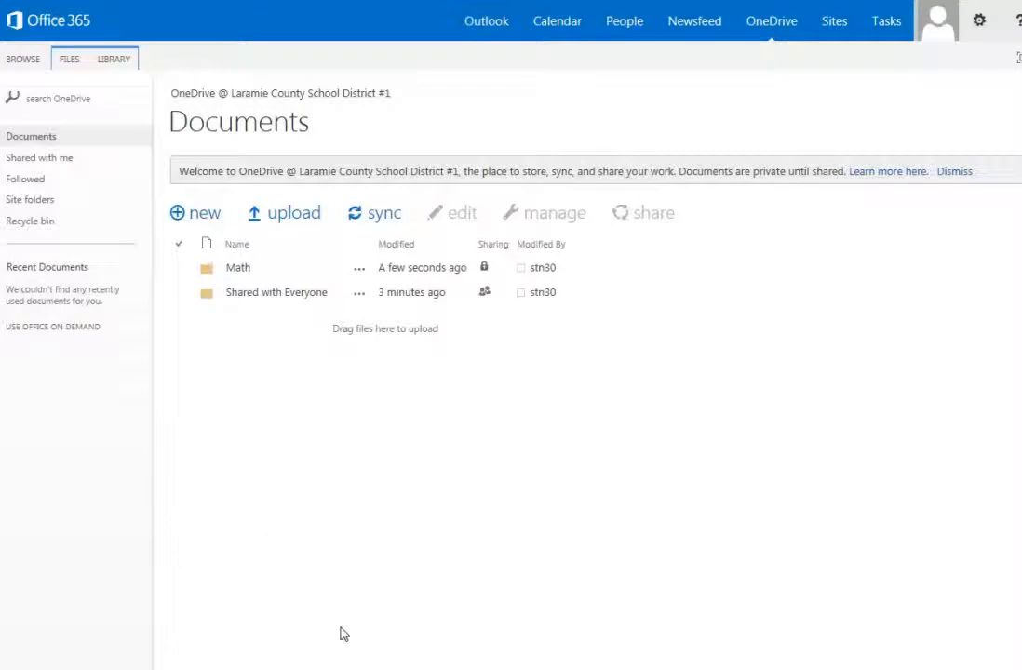
Drag ornament2.jpg from the local _Office365 folder into the OneDrive Documents list
{"action": "left_click", "coordinate": [315, 668]}
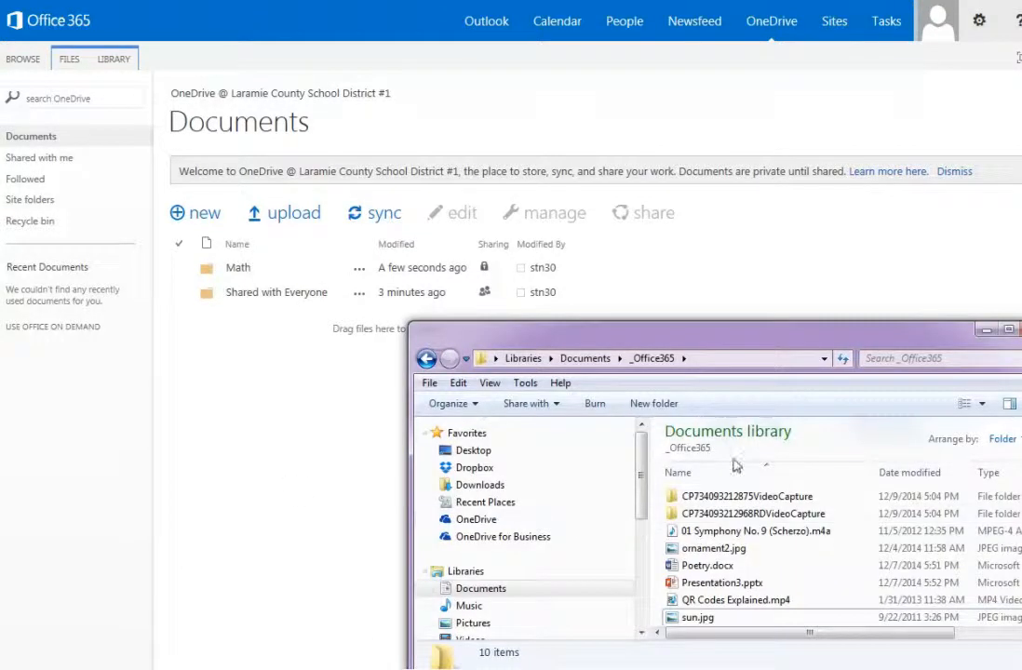
{"action": "left_click_drag", "start_coordinate": [741, 340], "coordinate": [749, 298]}
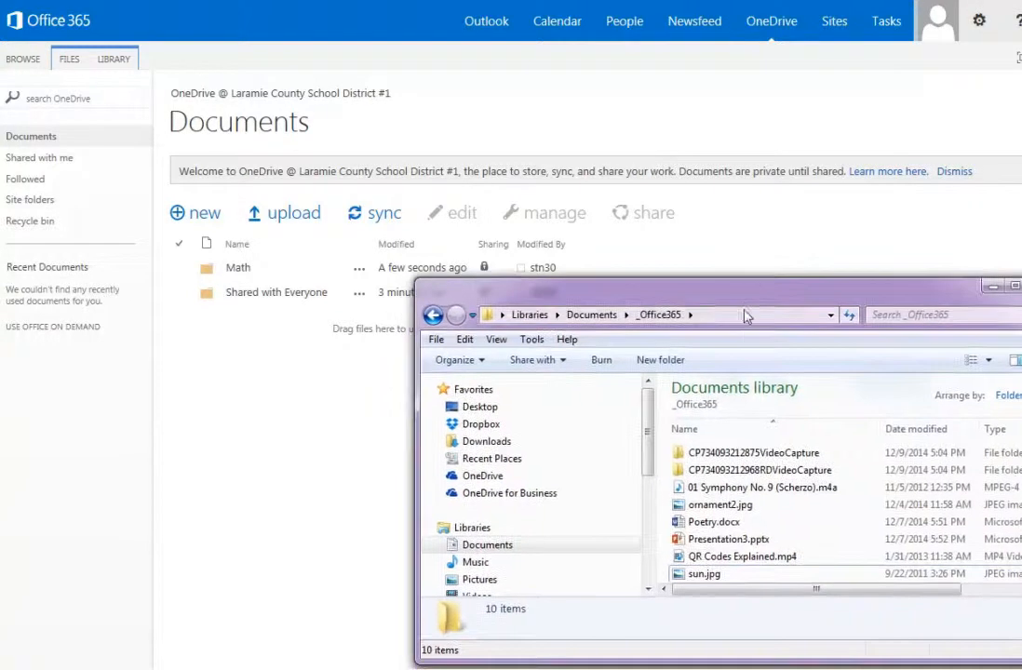
{"action": "left_click", "coordinate": [704, 510]}
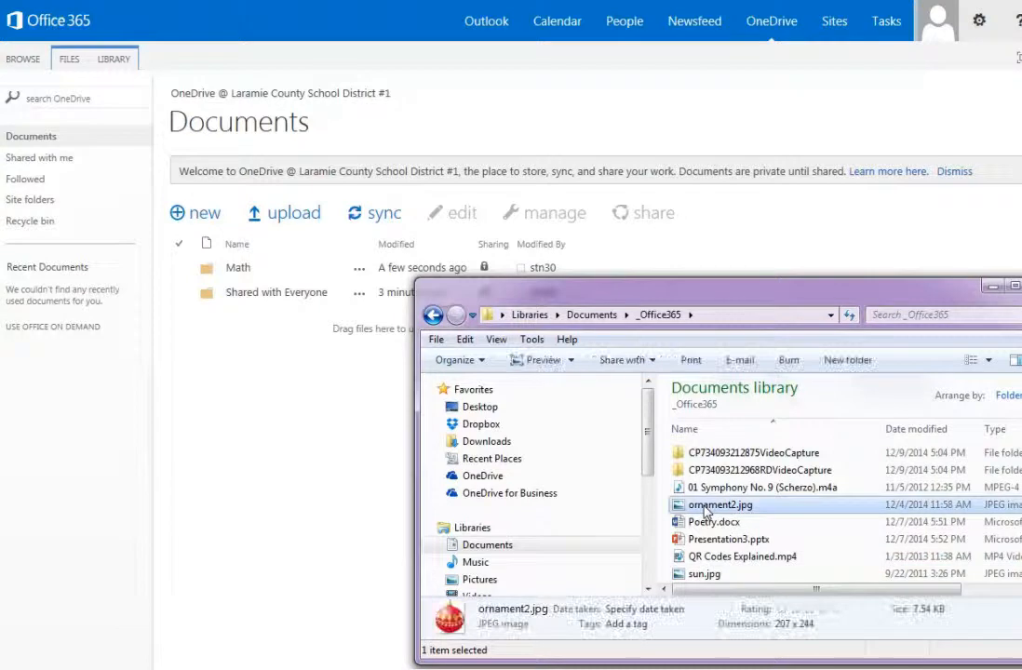
{"action": "left_click_drag", "start_coordinate": [705, 510], "coordinate": [275, 306]}
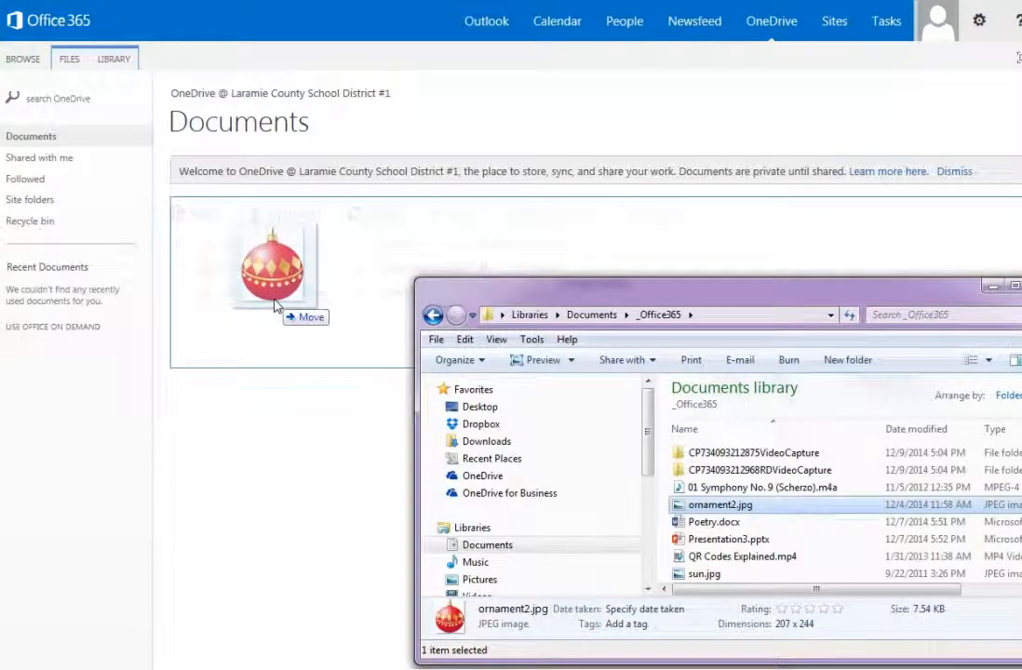
{"action": "left_click_drag", "start_coordinate": [275, 305], "coordinate": [274, 304]}
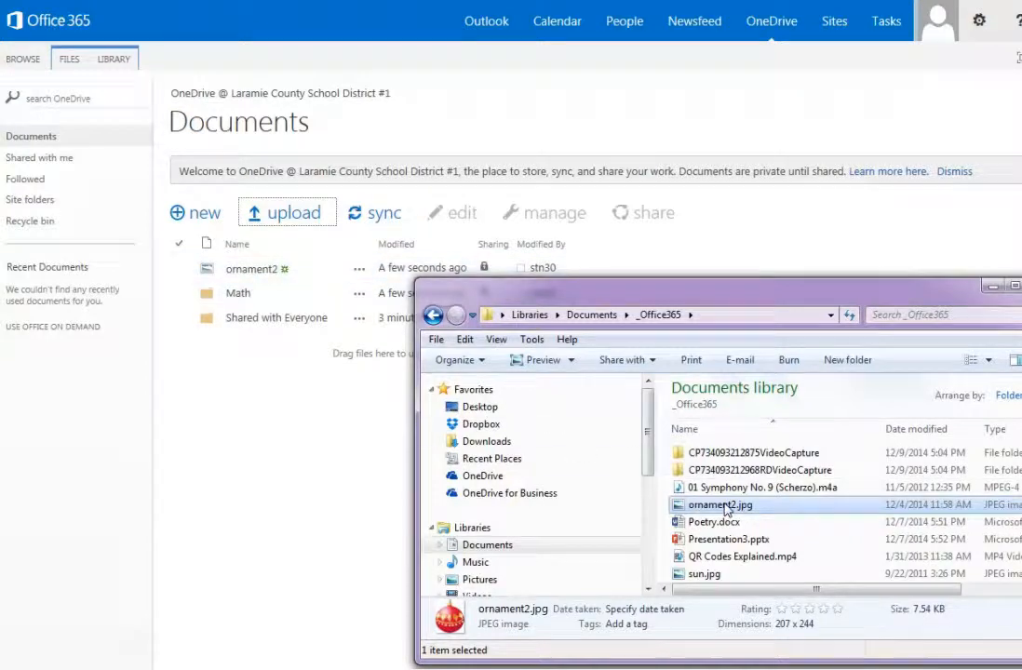
Upload 01 Symphony No. 9 (Scherzo).m4a, Presentation3.pptx and QR Codes Explained.mp4, then move ornament2 into Math
{"action": "left_click_drag", "start_coordinate": [714, 495], "coordinate": [296, 323]}
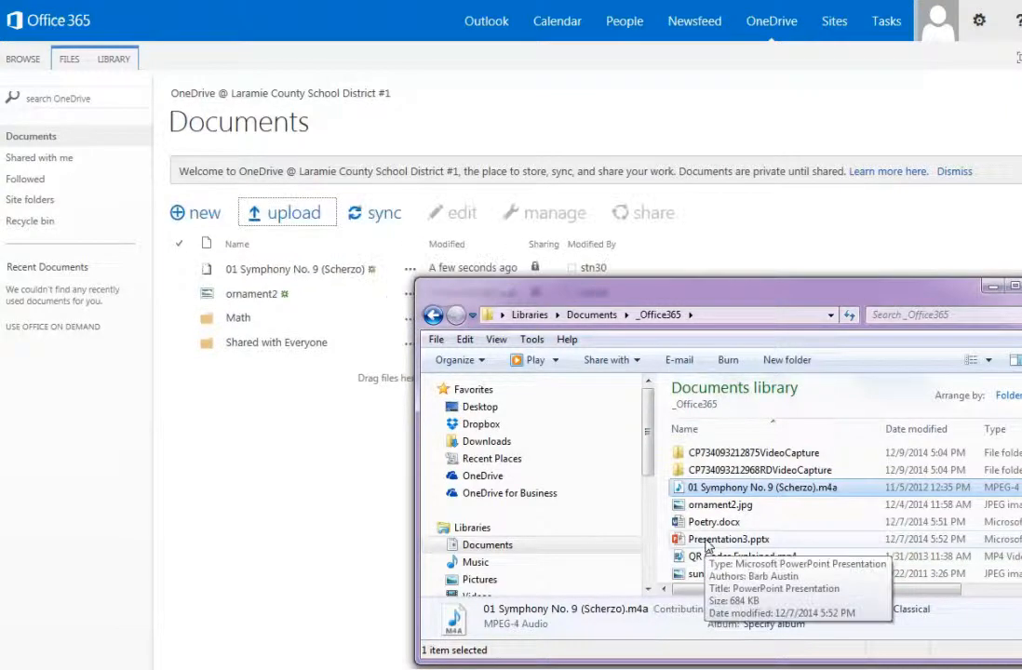
{"action": "left_click_drag", "start_coordinate": [707, 542], "coordinate": [294, 326]}
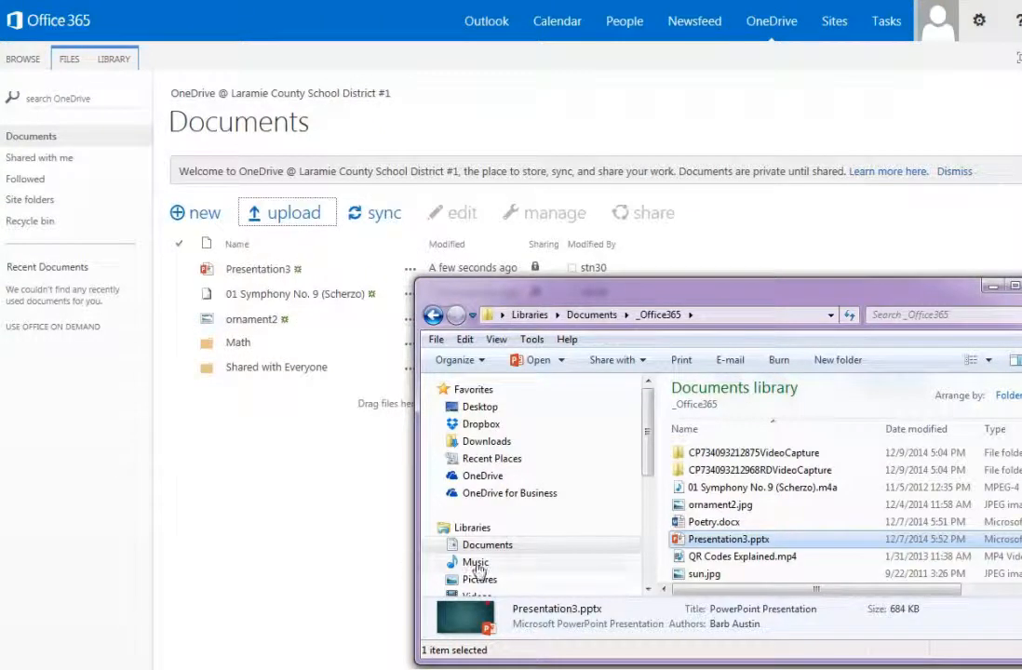
{"action": "left_click_drag", "start_coordinate": [693, 561], "coordinate": [259, 357]}
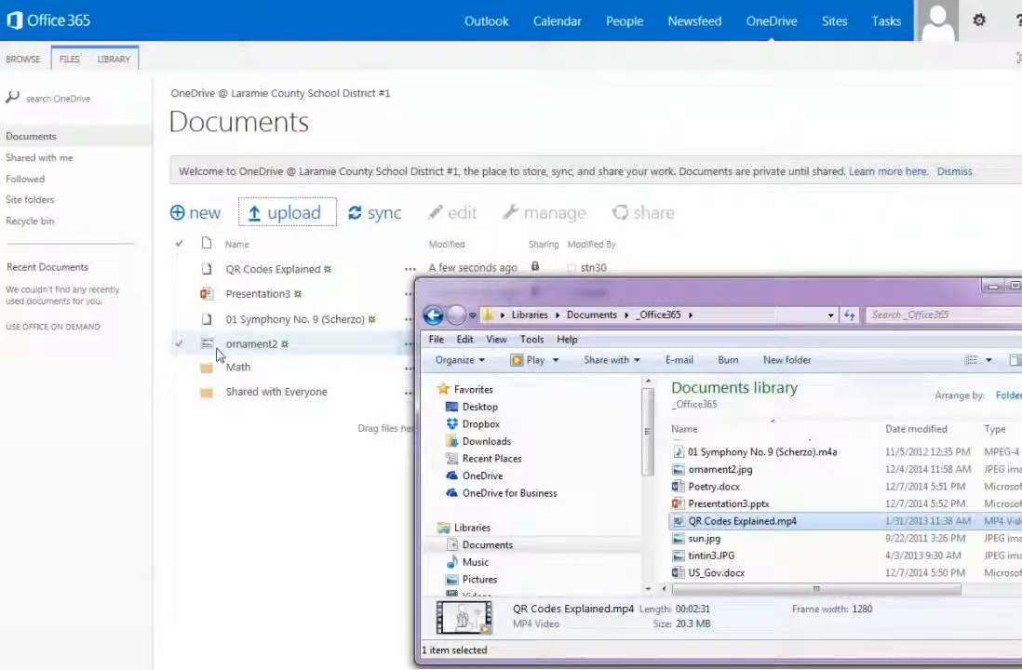
{"action": "left_click_drag", "start_coordinate": [240, 352], "coordinate": [237, 372]}
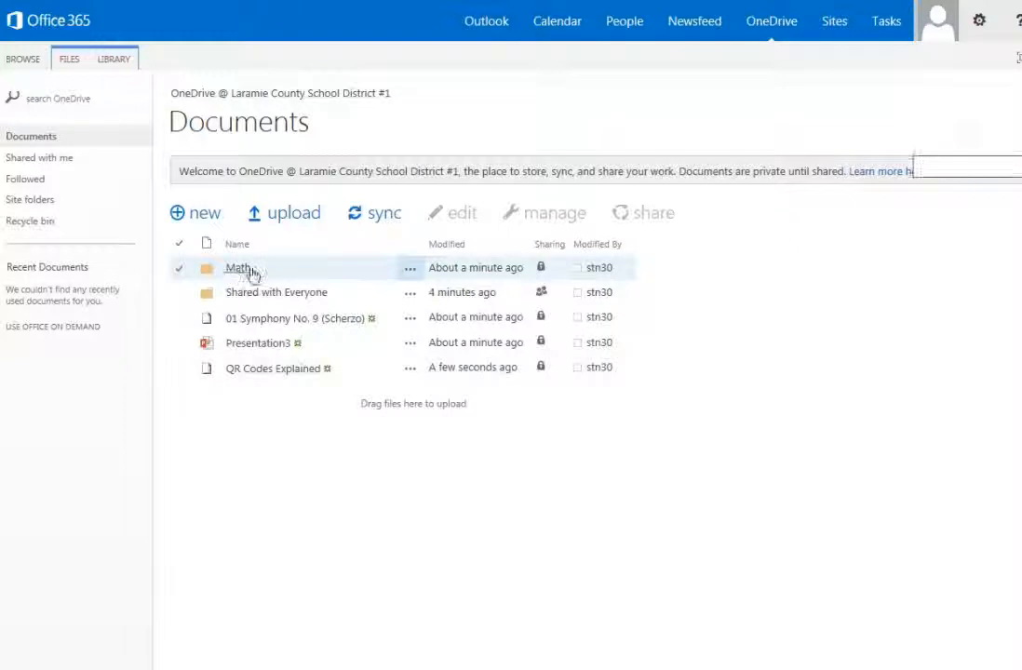
Open the Math folder to confirm ornament2 is inside, then return to Documents
{"action": "left_click", "coordinate": [244, 271]}
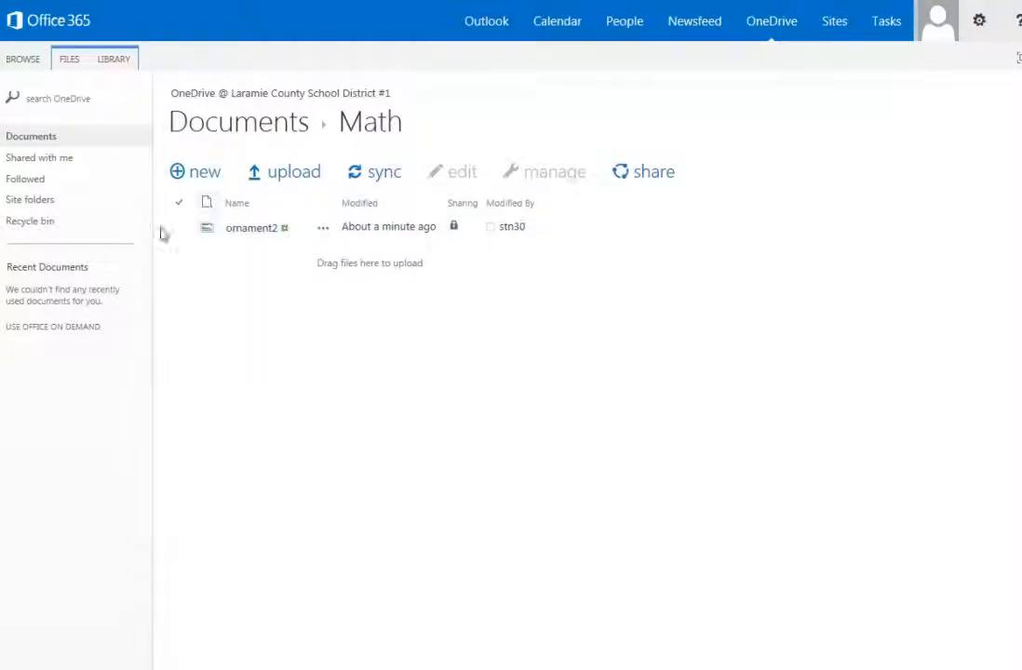
{"action": "left_click", "coordinate": [251, 123]}
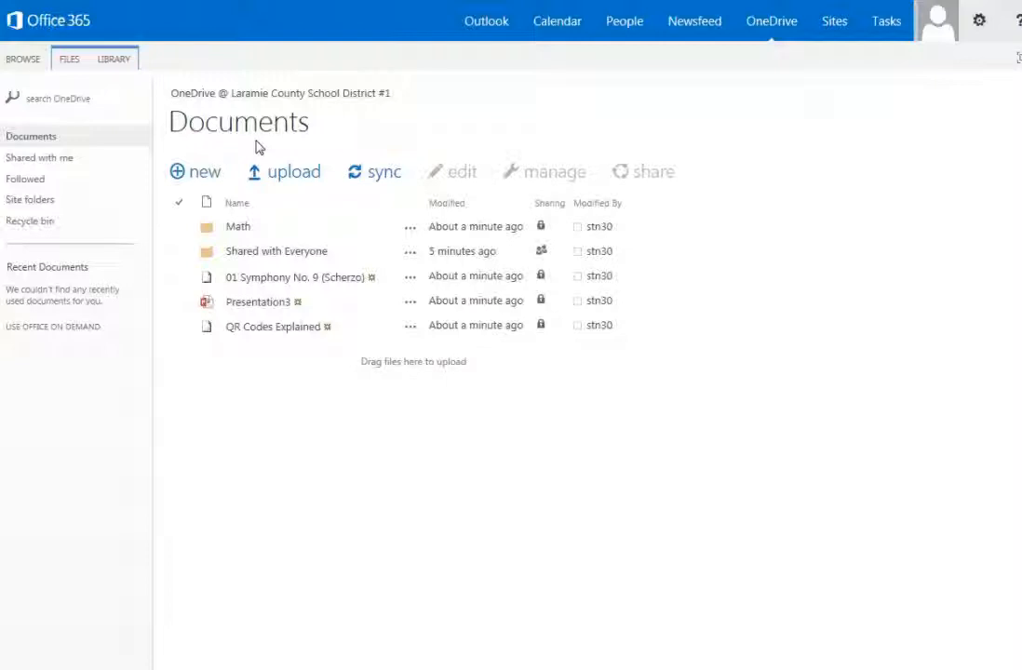
{"action": "left_click", "coordinate": [411, 281]}
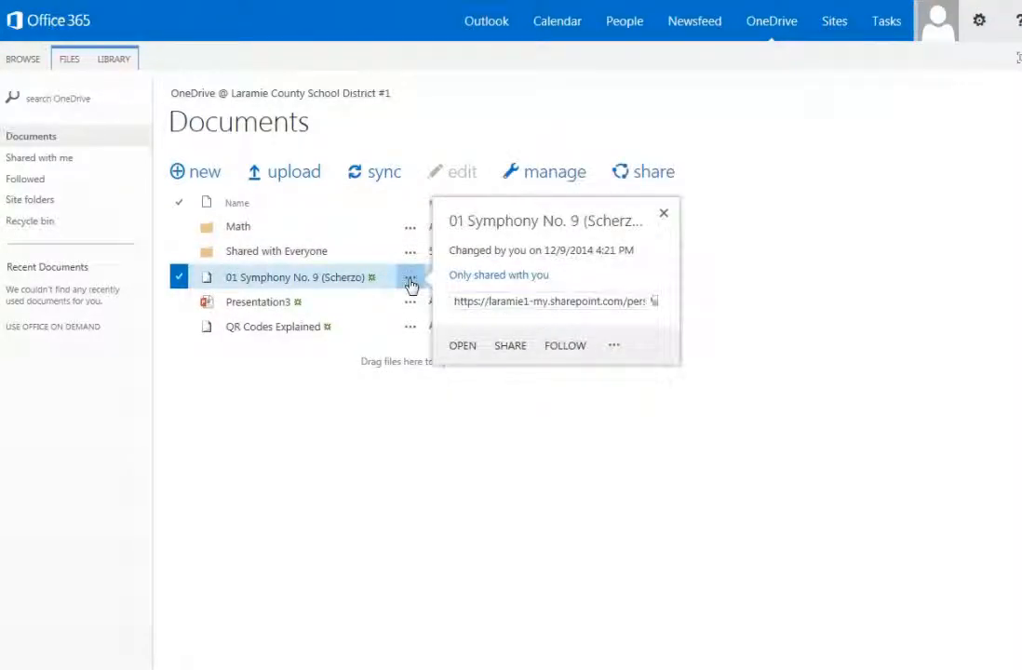
{"action": "left_click", "coordinate": [511, 346]}
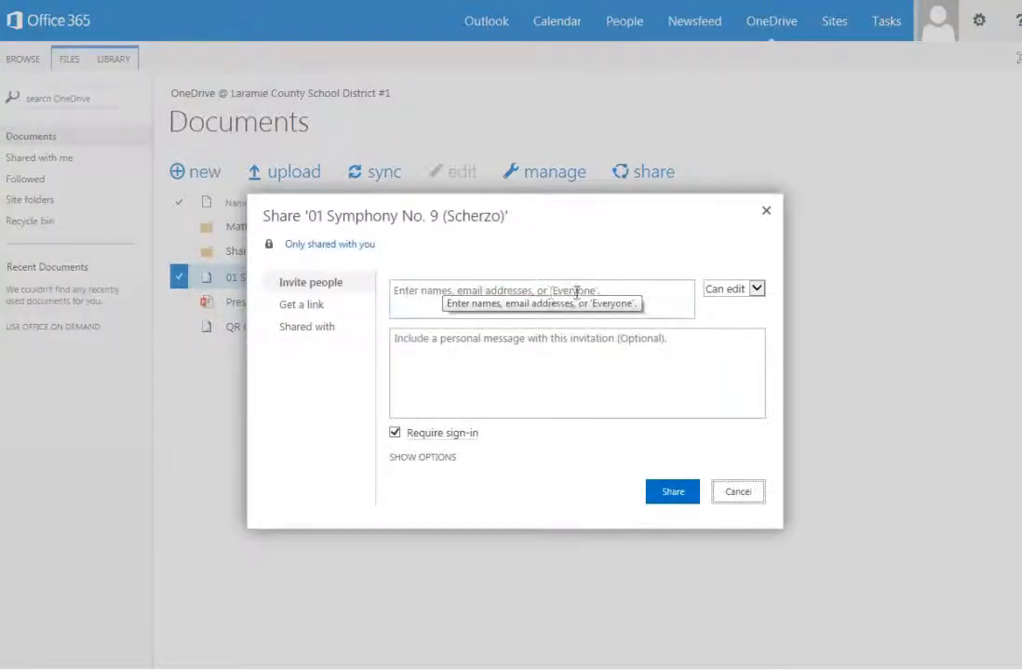
{"action": "left_click", "coordinate": [757, 291]}
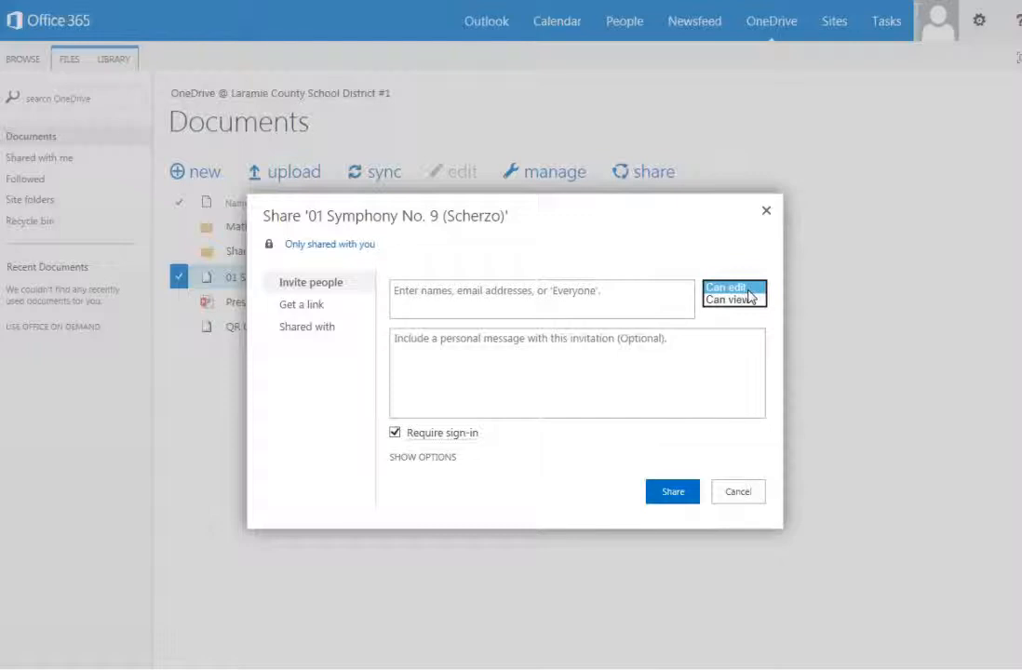
{"action": "left_click", "coordinate": [310, 310]}
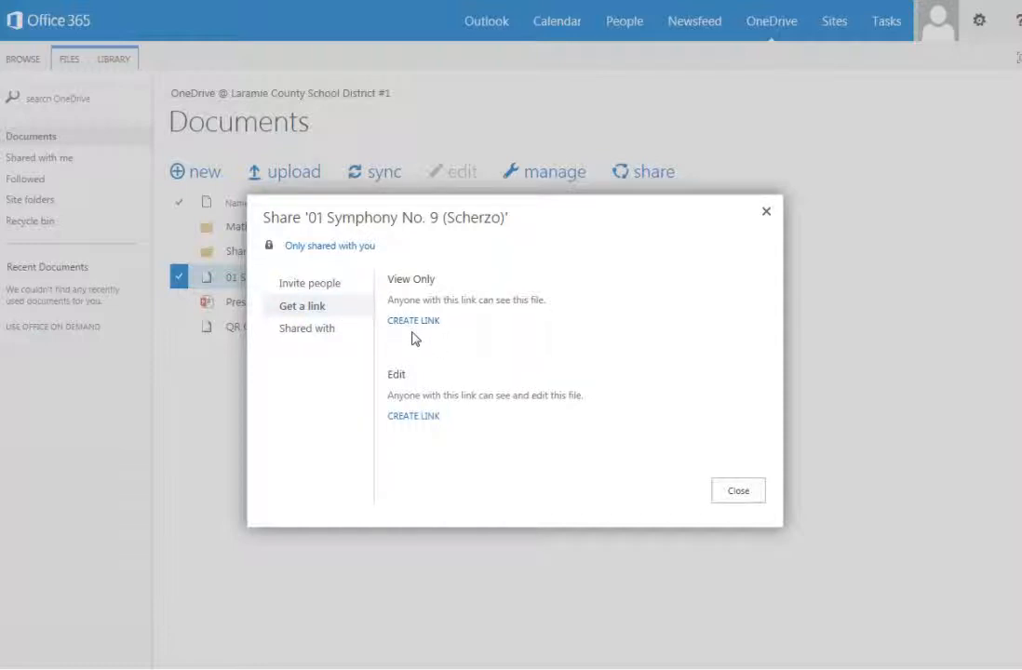
{"action": "left_click", "coordinate": [316, 334]}
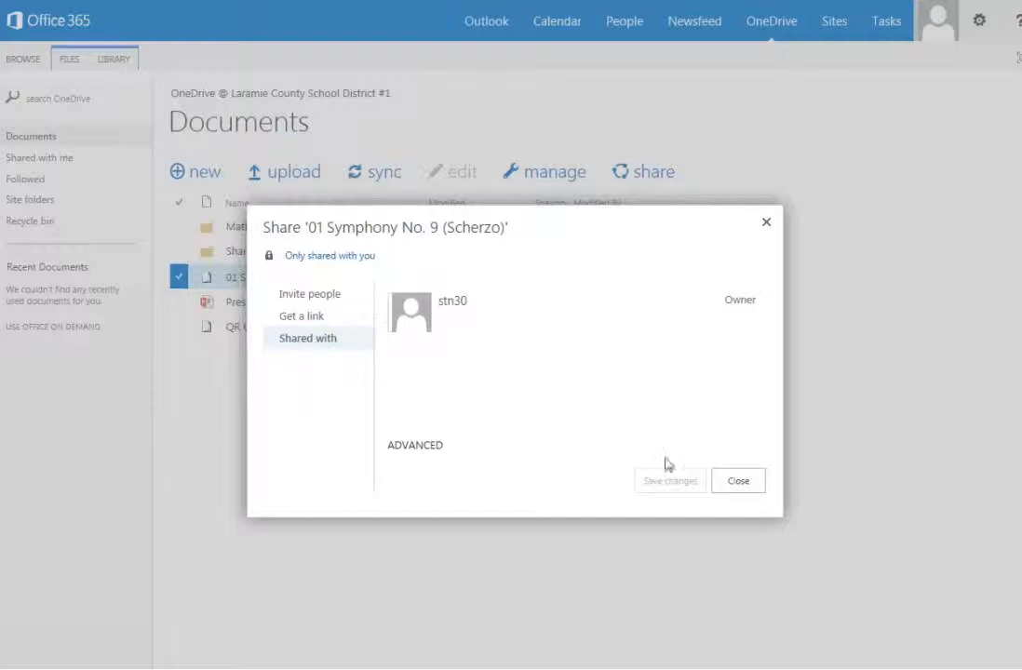
{"action": "left_click", "coordinate": [745, 484]}
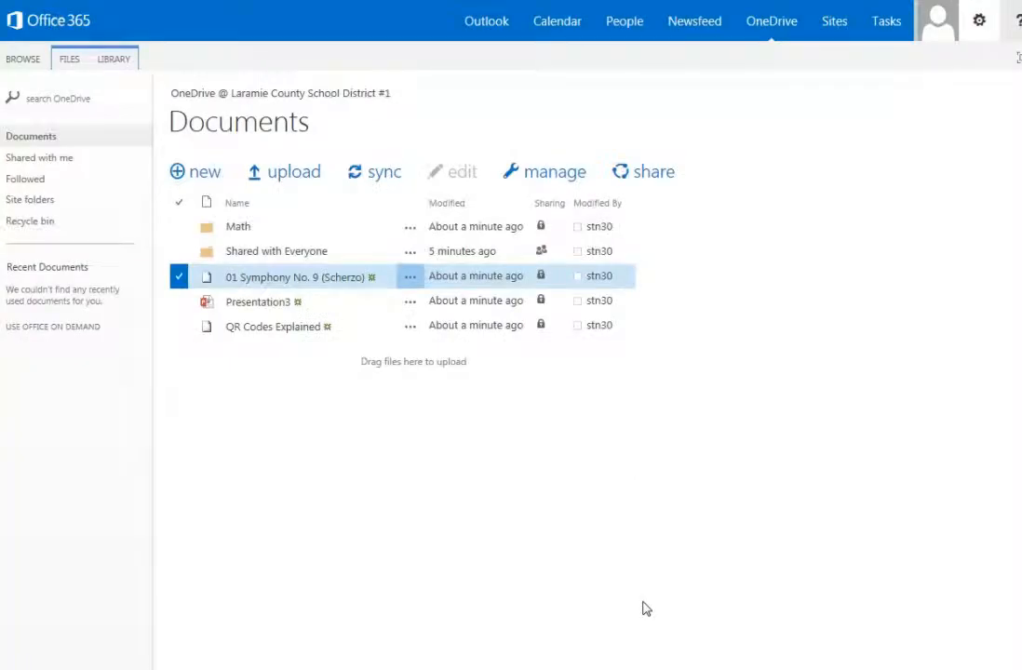
Bring up the profile picture's account menu showing the Sign out option
{"action": "left_click", "coordinate": [941, 37]}
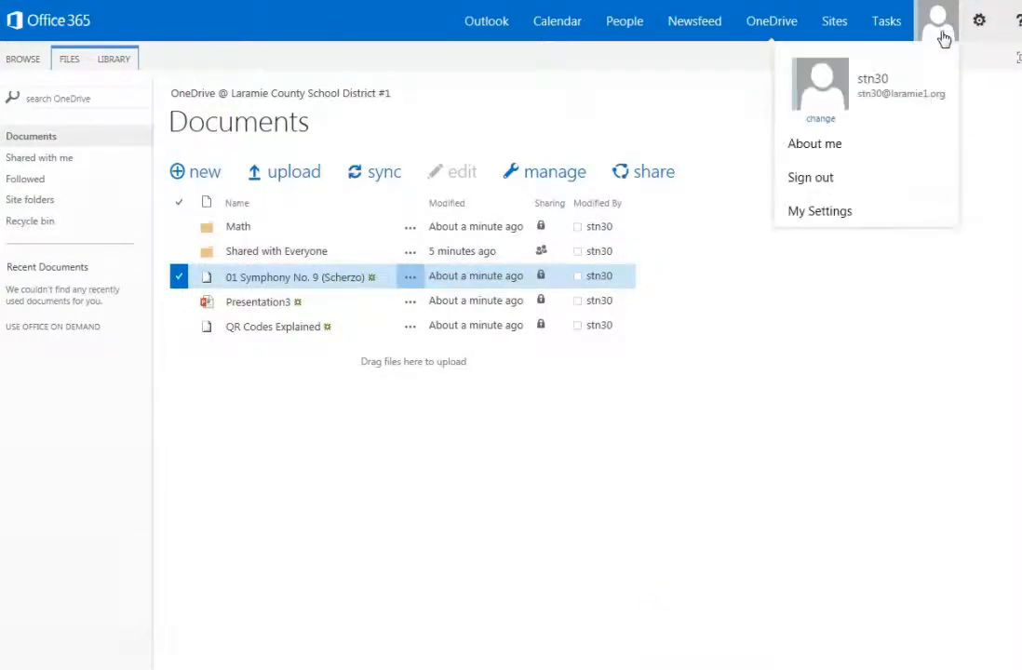